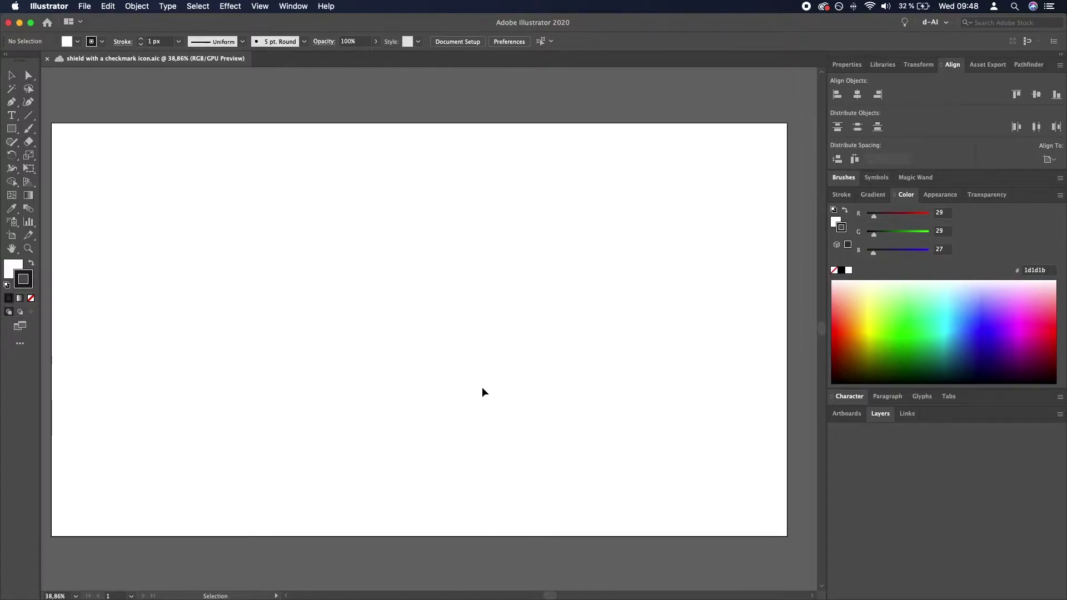
Draw a black-filled square with the Rectangle tool and move it toward the artboard centre.
key("super+z")
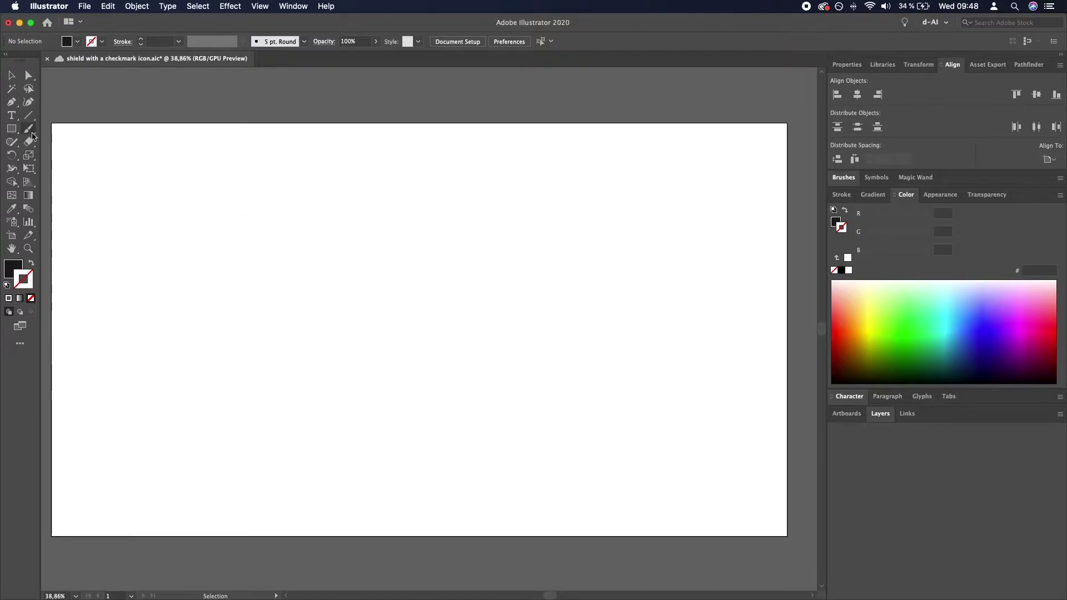
left_click(15, 131)
left_click_drag(166, 162, 282, 288)
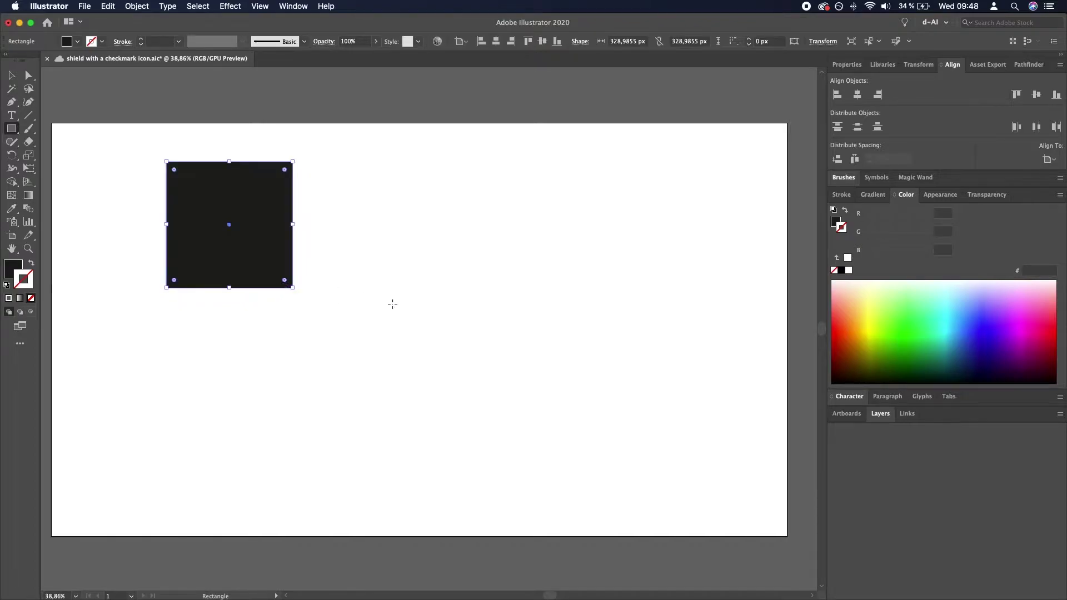
key("v")
left_click(374, 295)
left_click_drag(272, 236, 403, 295)
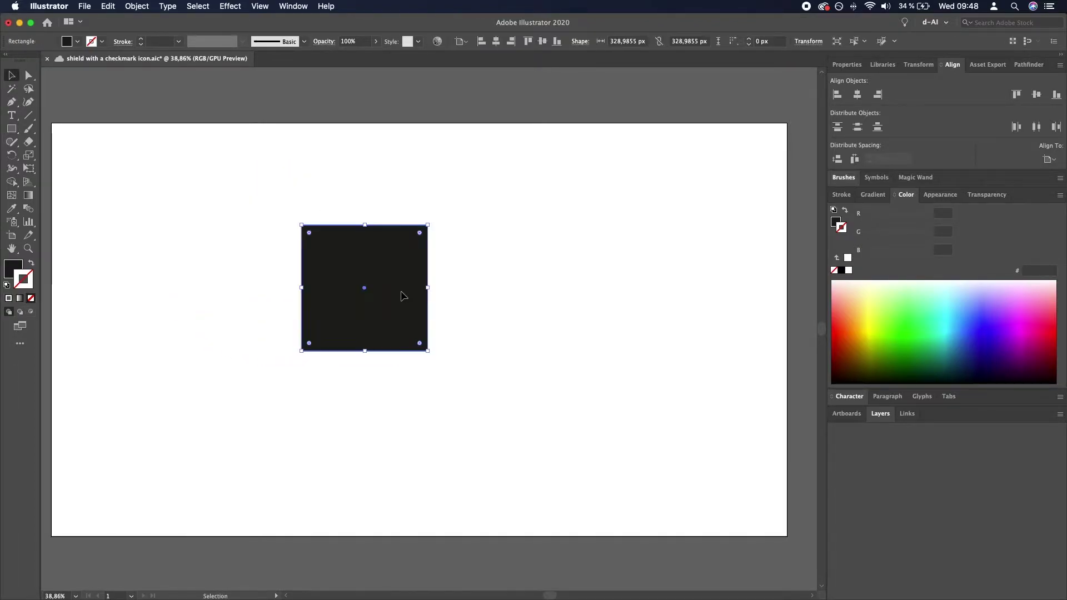
left_click(455, 322)
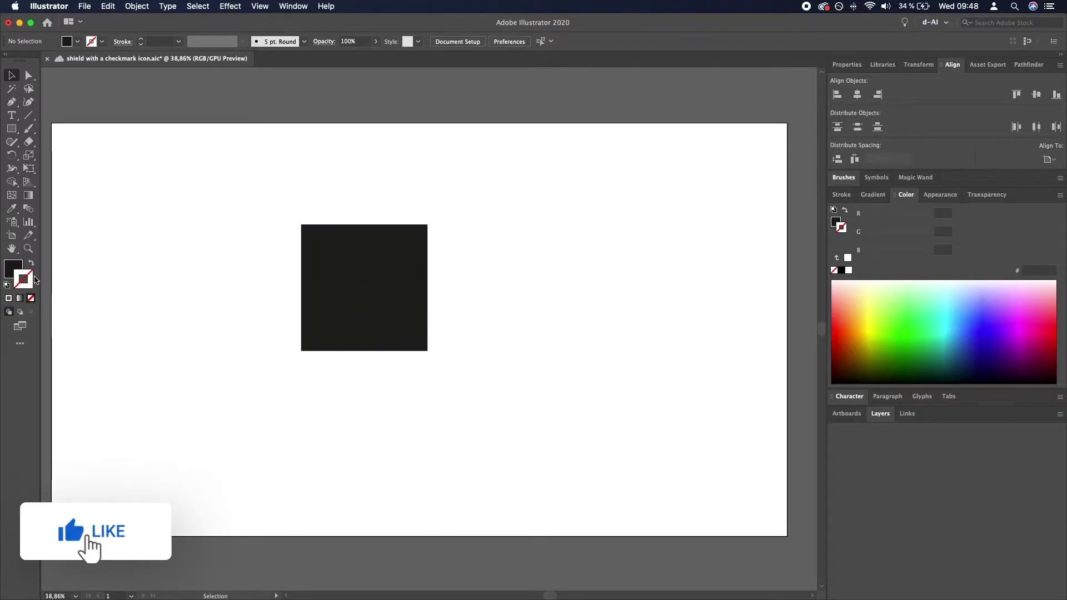
Swap fill and stroke so the square has no fill and a black outline.
left_click(12, 271)
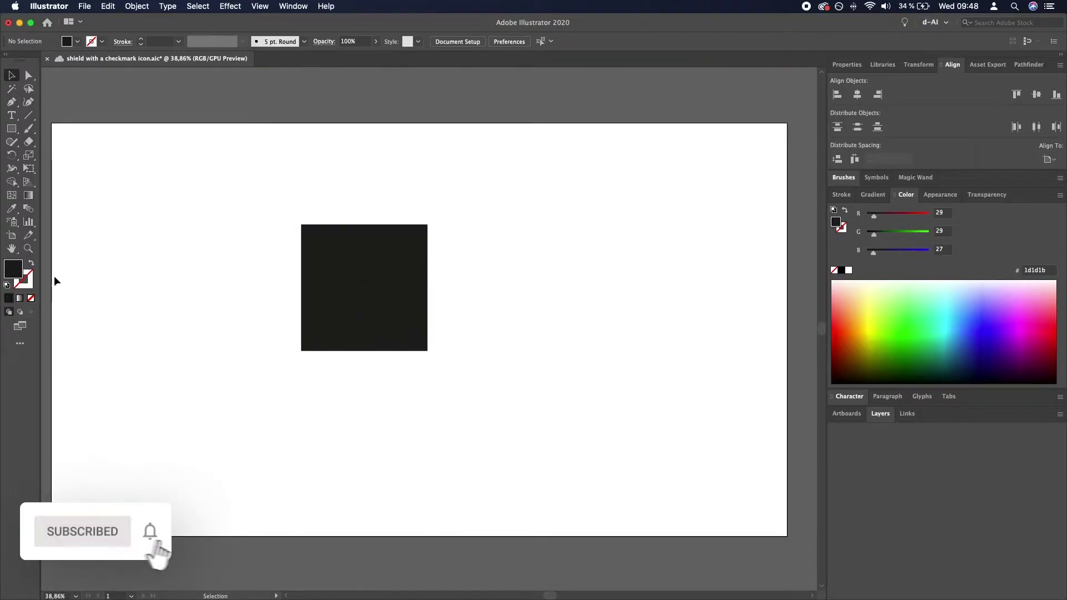
left_click(32, 266)
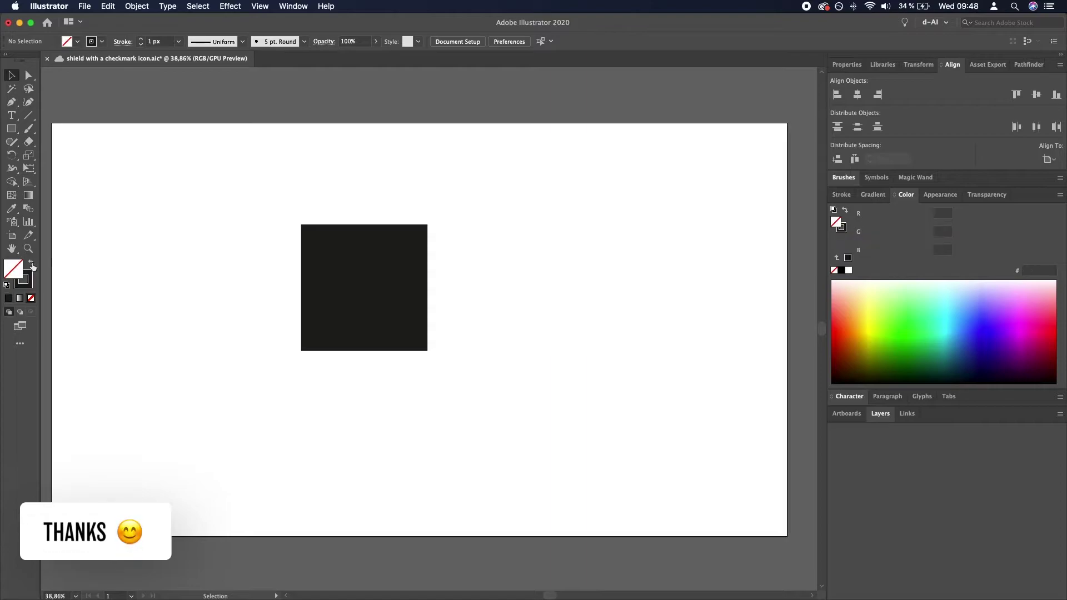
left_click(360, 288)
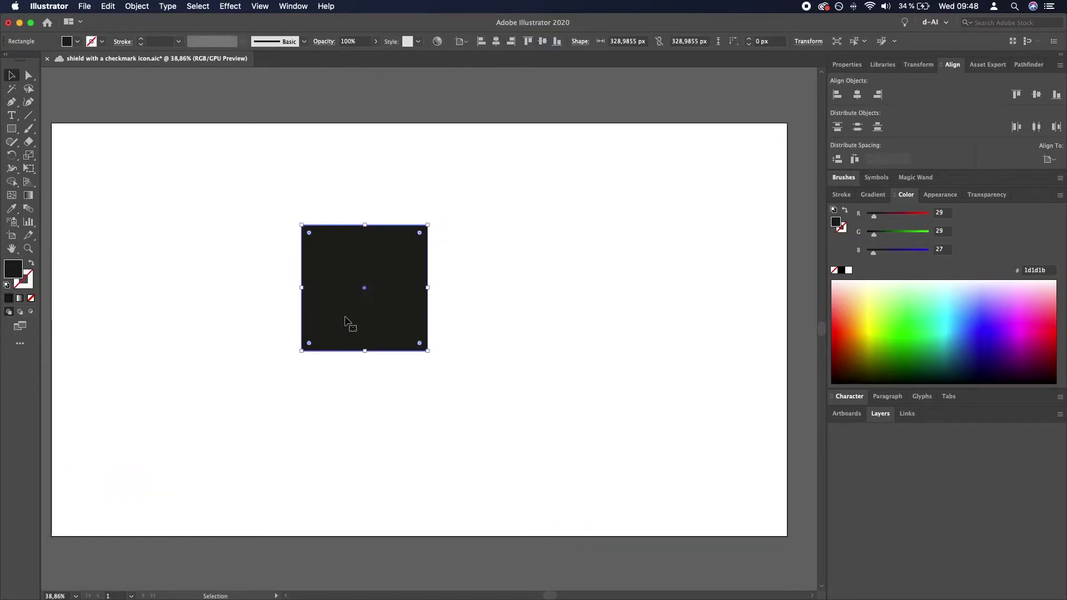
left_click(32, 265)
left_click(165, 307)
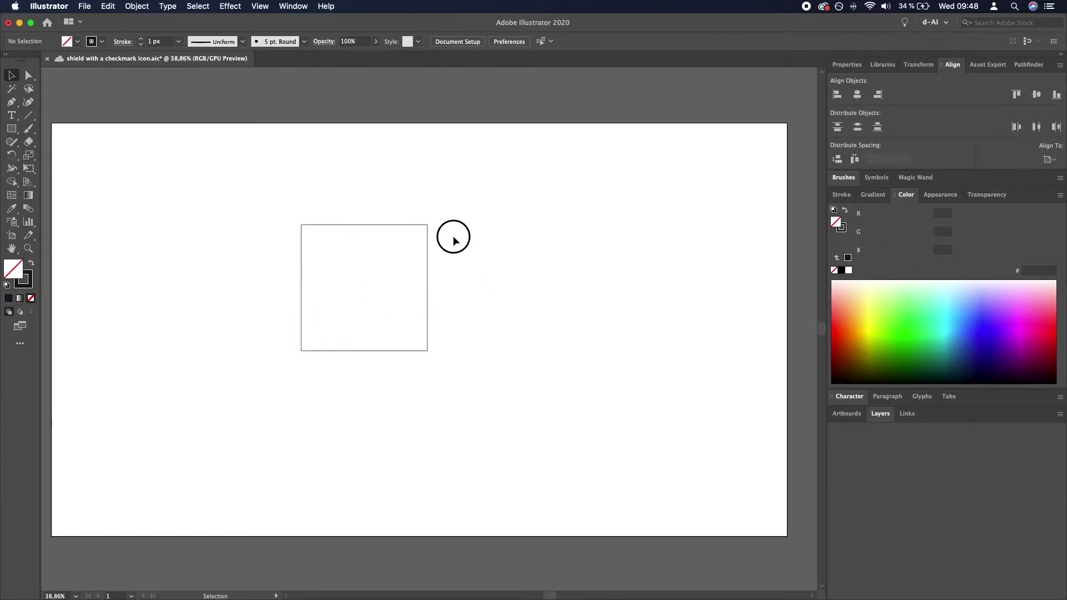
Set the square's stroke weight to 15 px.
left_click_drag(453, 240, 400, 282)
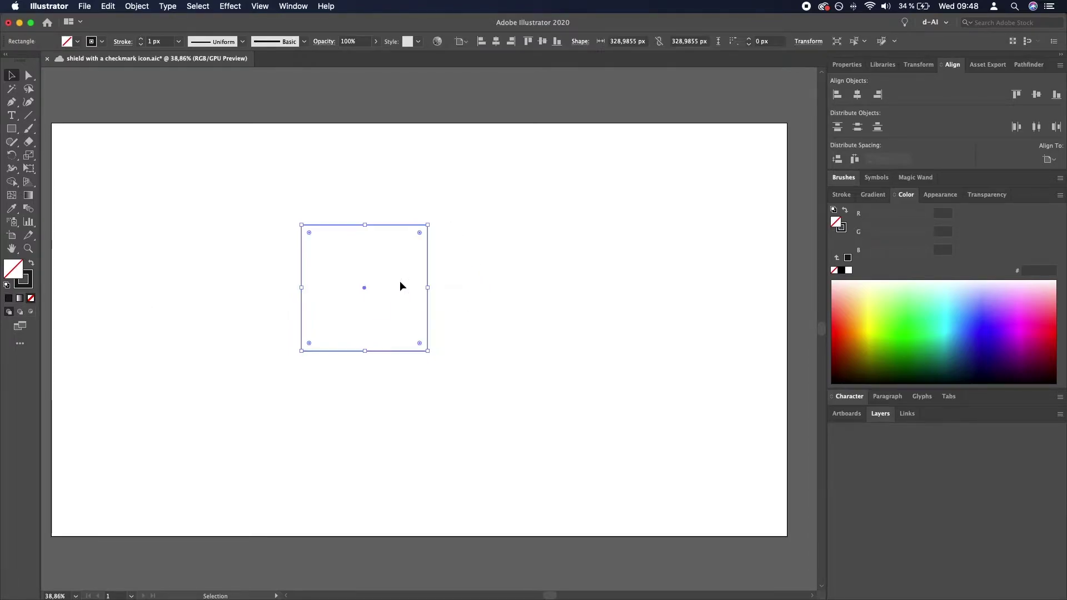
left_click(149, 41)
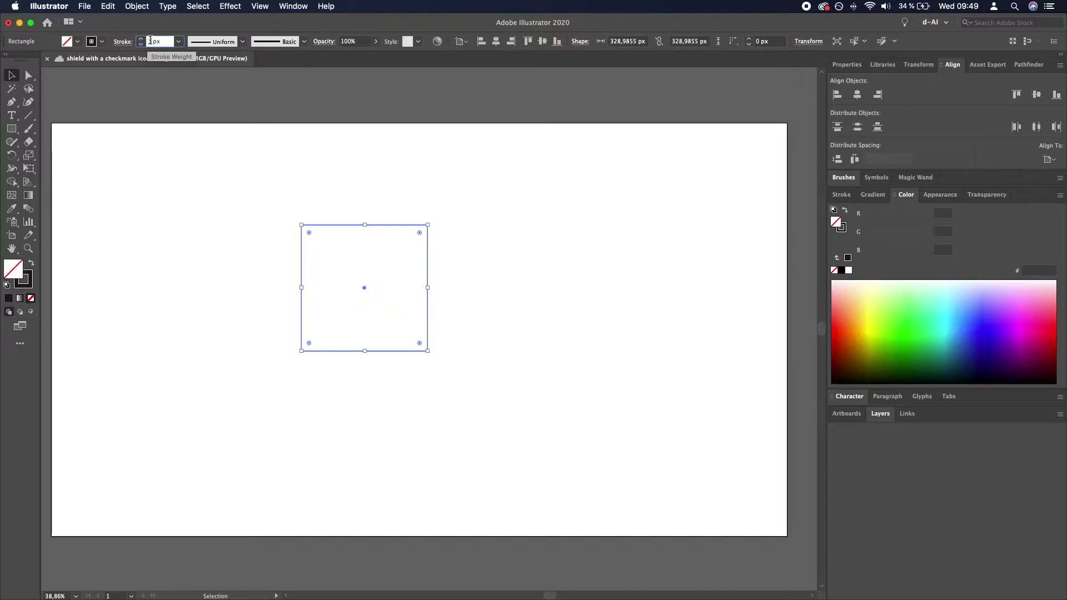
type("5")
key("Return")
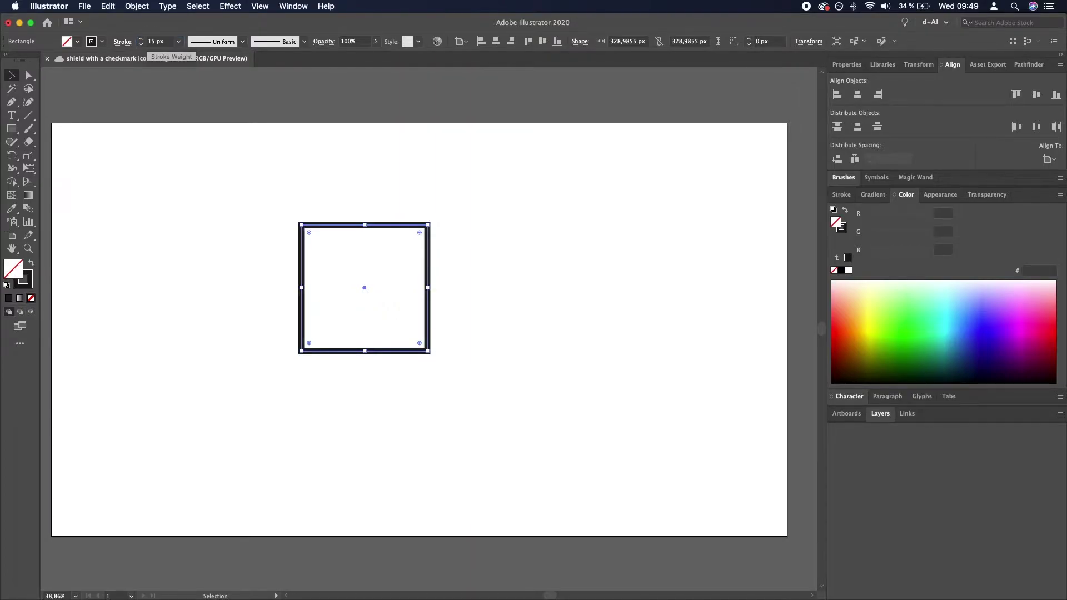
left_click(170, 261)
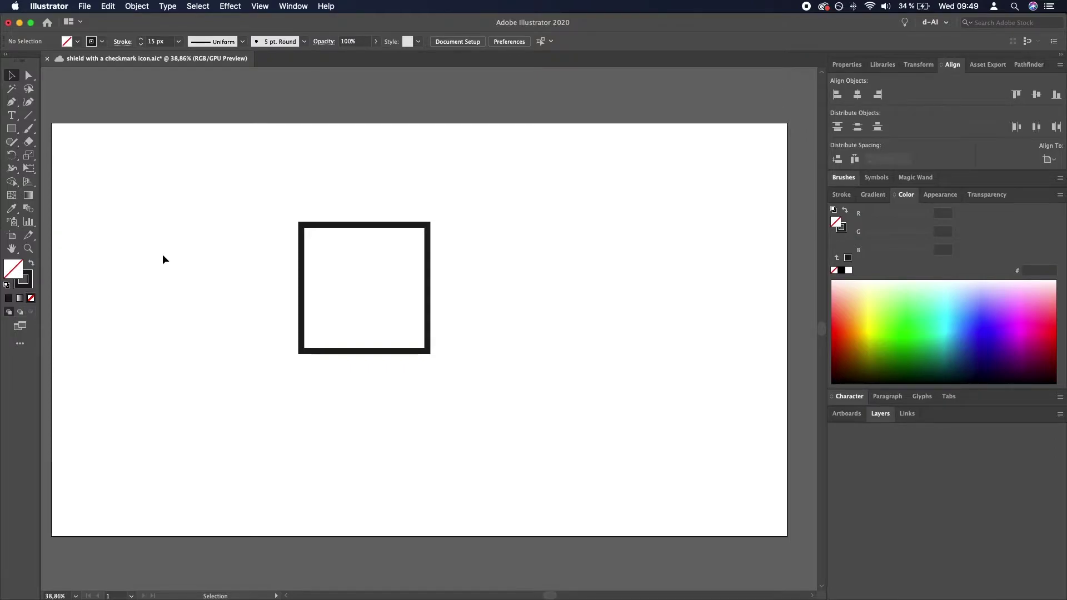
Apply Object > Path > Add Anchor Points to the outlined square.
left_click(332, 227)
left_click(137, 6)
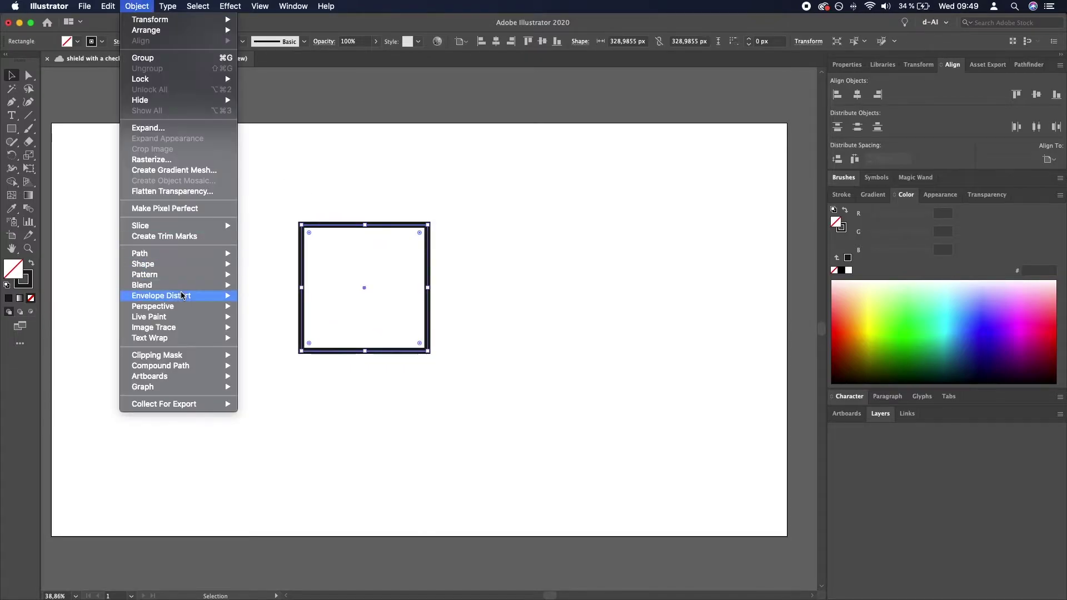
mouse_move(184, 253)
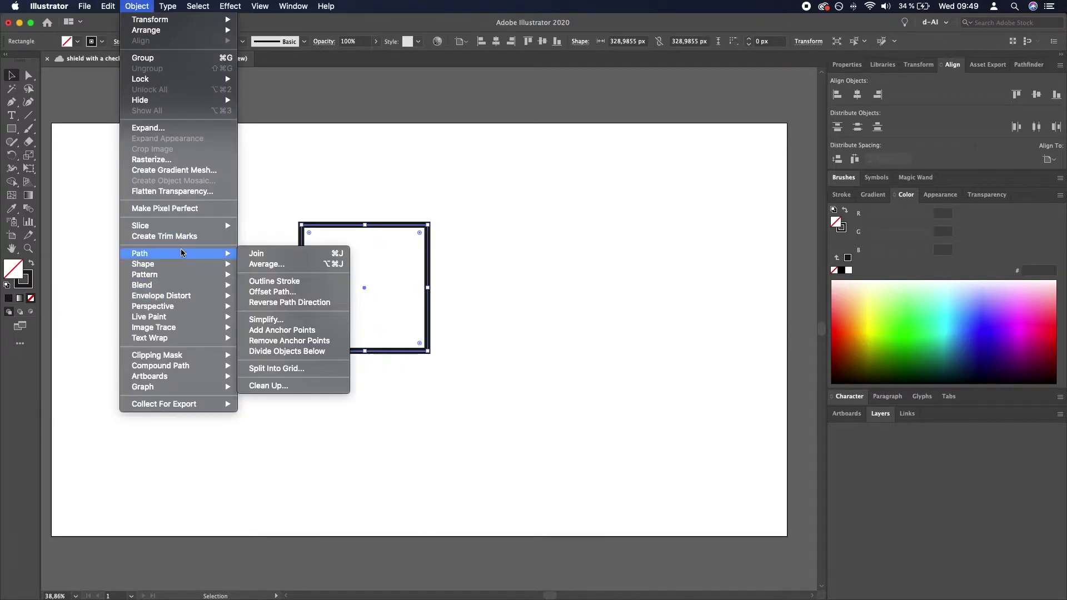
left_click(318, 334)
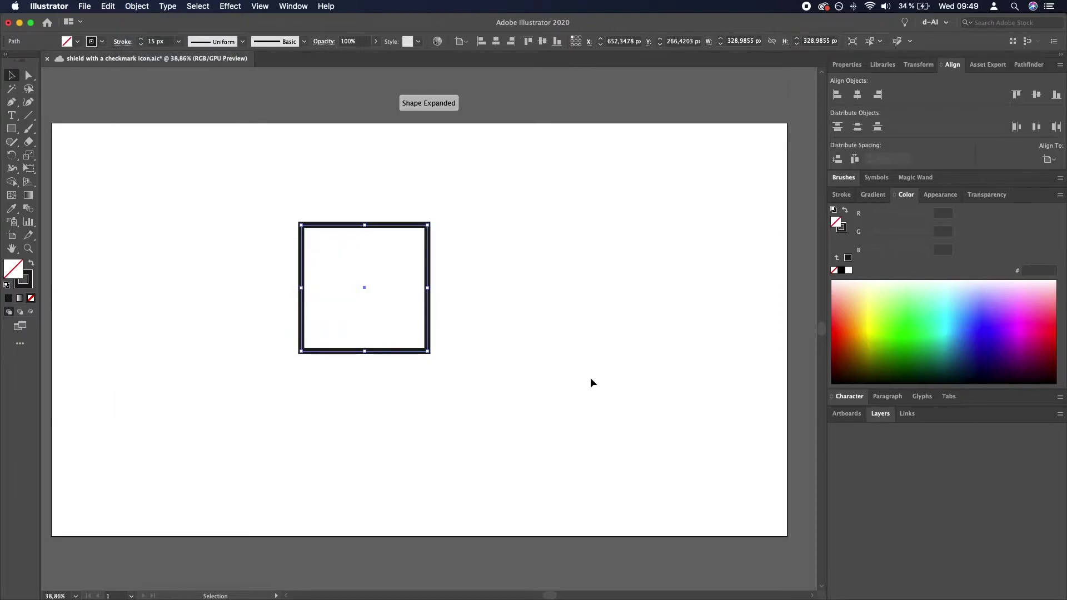
left_click(583, 378)
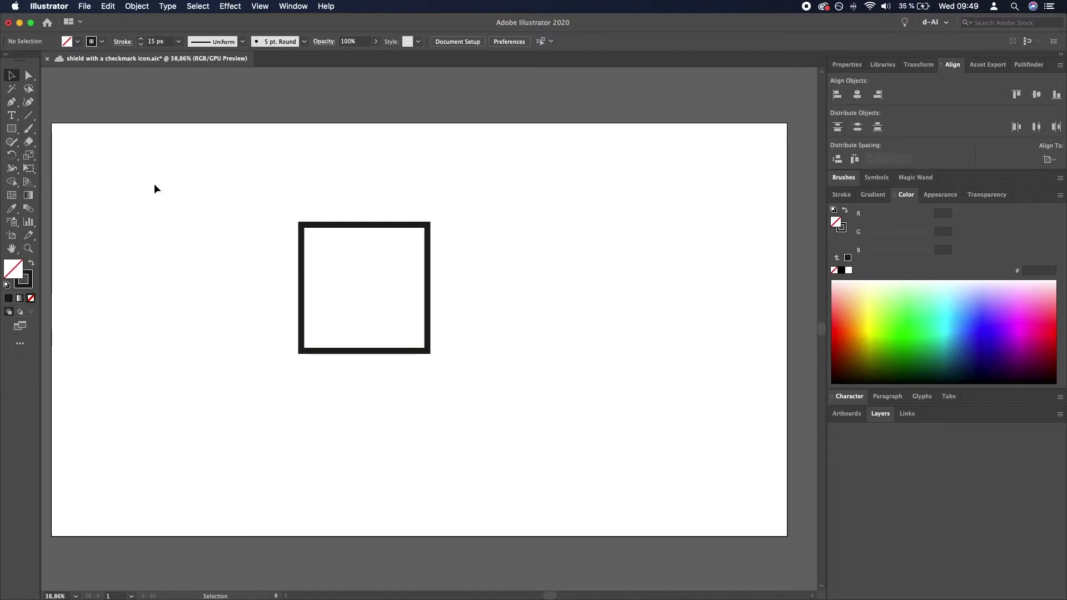
Delete the square's lower-right corner anchor point, opening the path.
key("a")
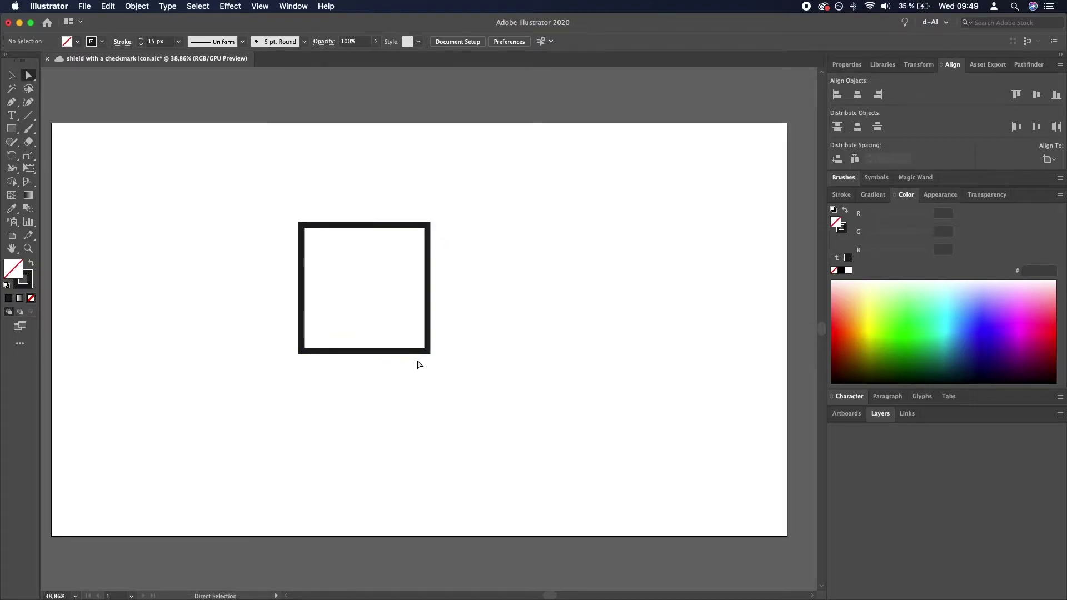
left_click_drag(463, 386, 405, 324)
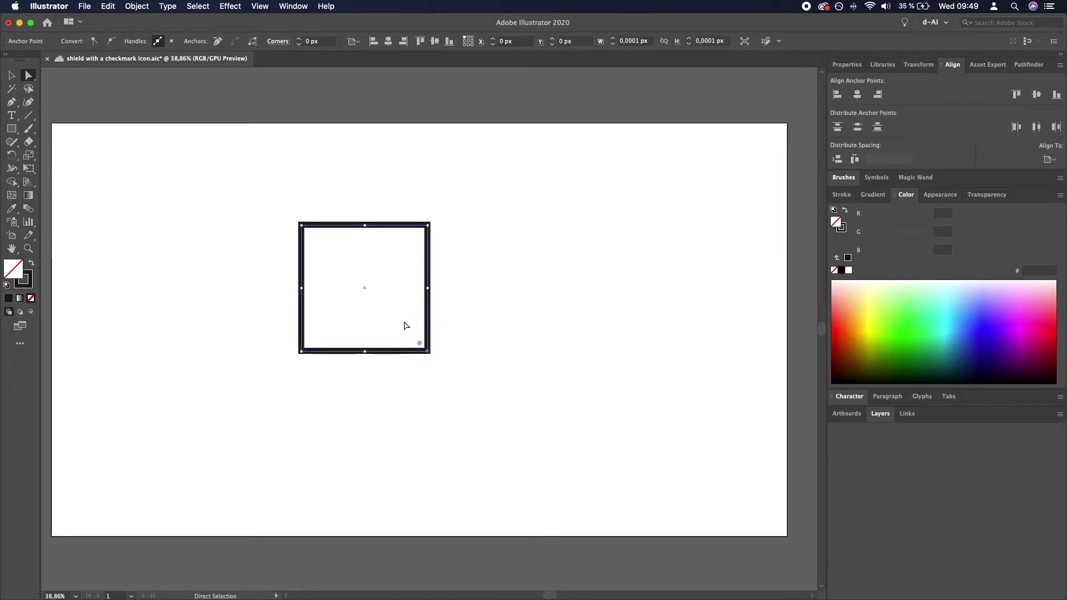
key("Delete")
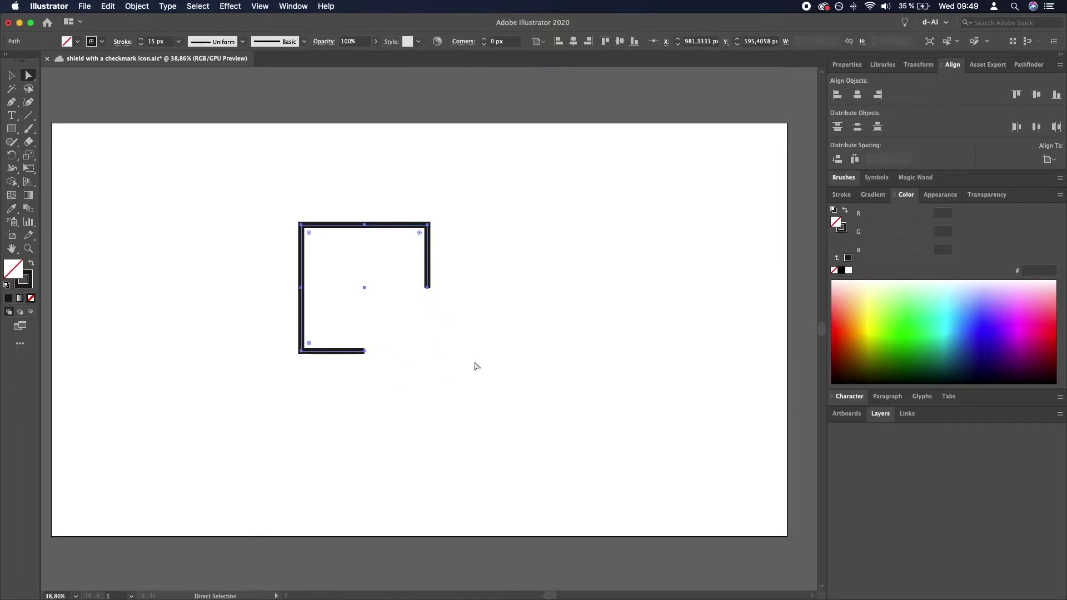
left_click(476, 366)
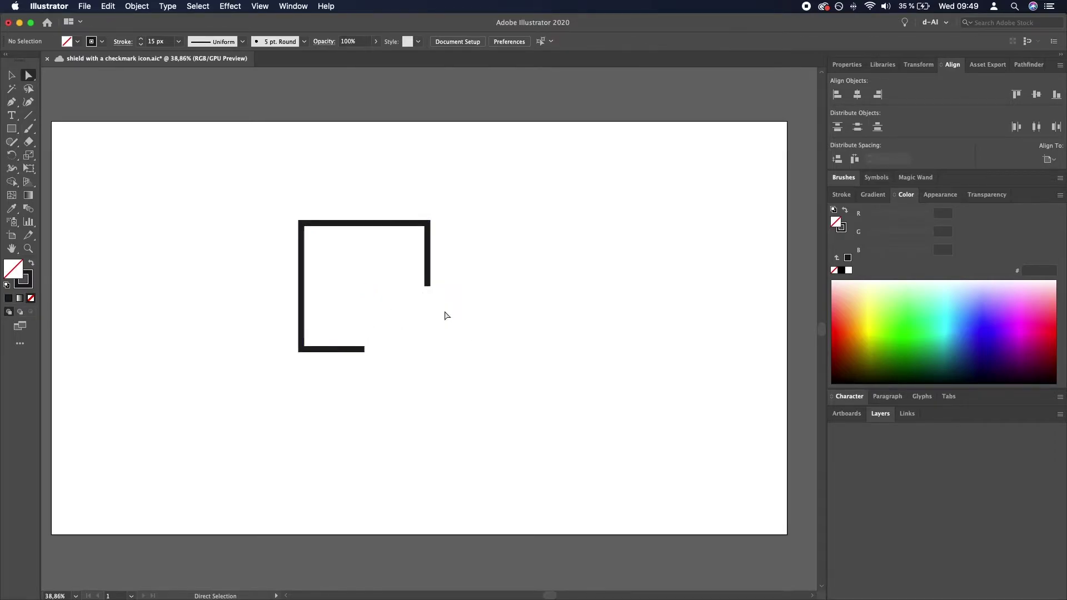
Join the two open endpoints with Cmd+J to form a diagonal edge.
left_click_drag(503, 389, 356, 284)
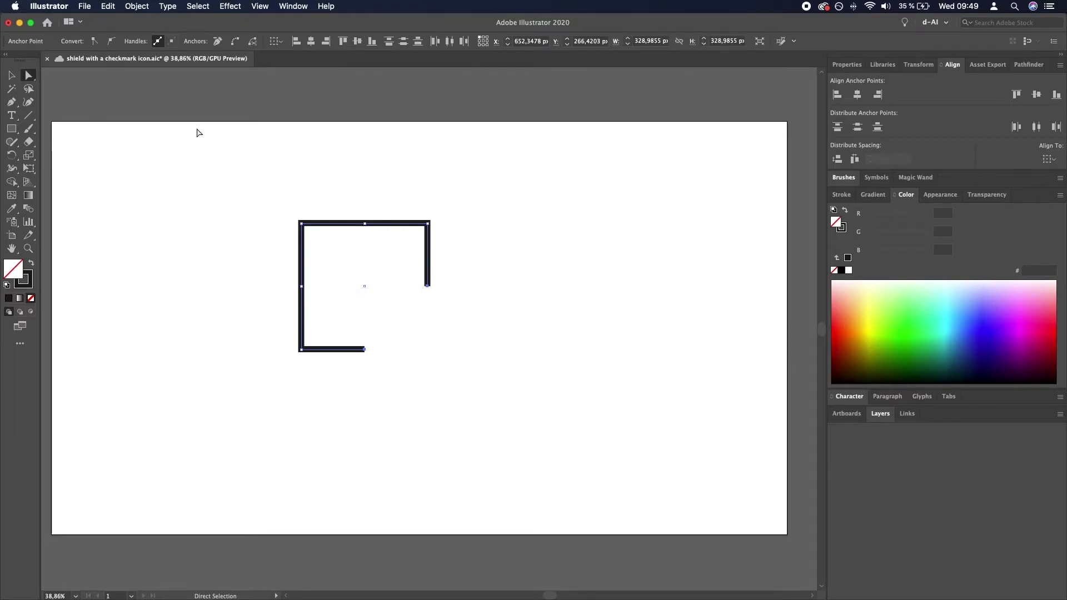
left_click(136, 7)
mouse_move(152, 256)
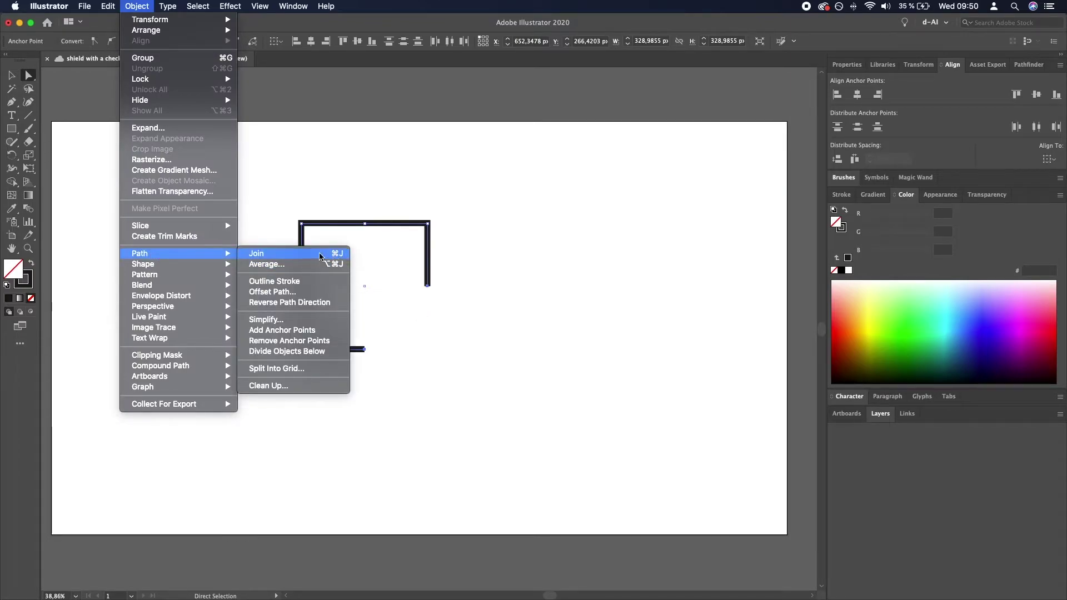
left_click(509, 367)
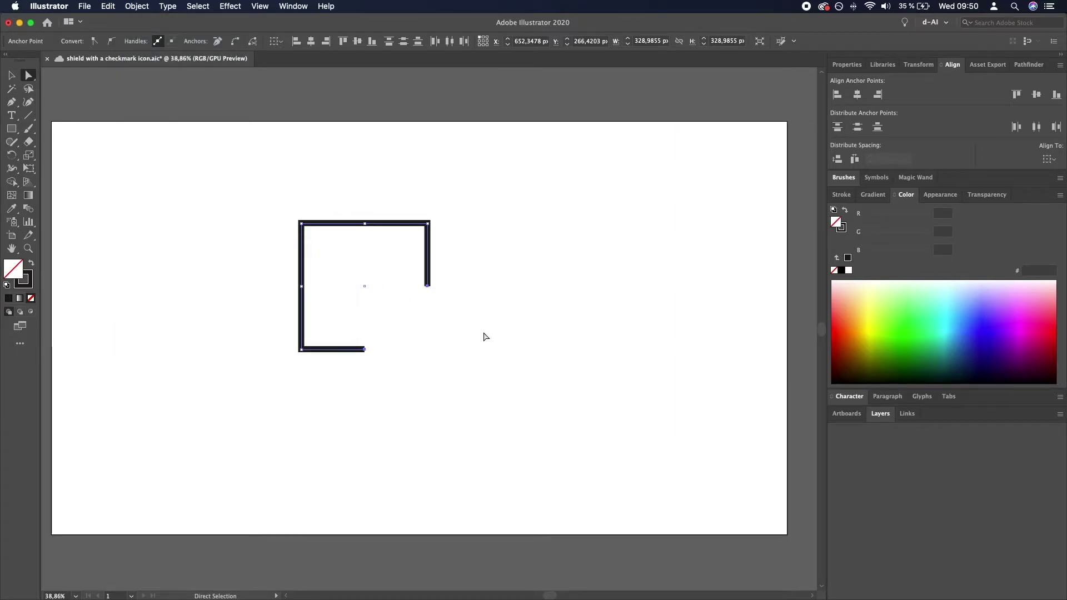
key("super+j")
key("super+j")
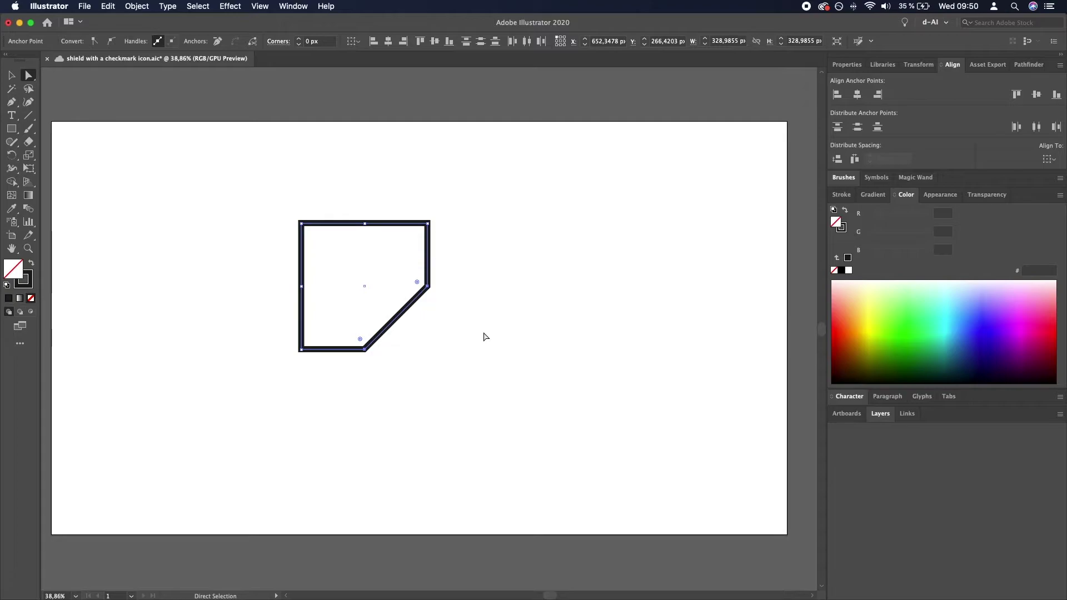
Delete the bottom-left corner point and rejoin the ends so the outline tapers to one point.
left_click(485, 336)
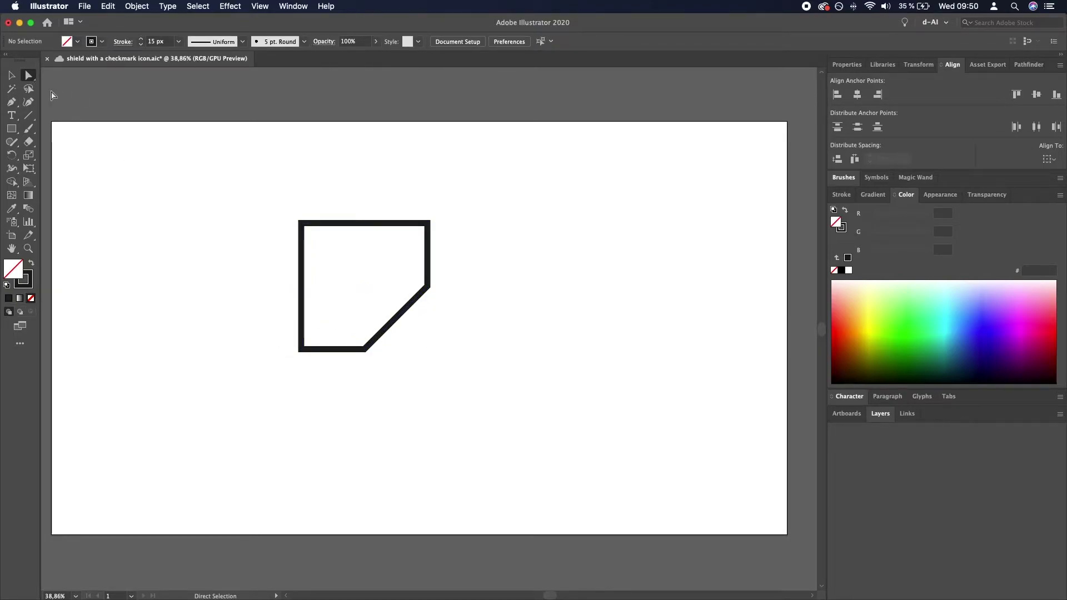
left_click_drag(255, 387, 325, 324)
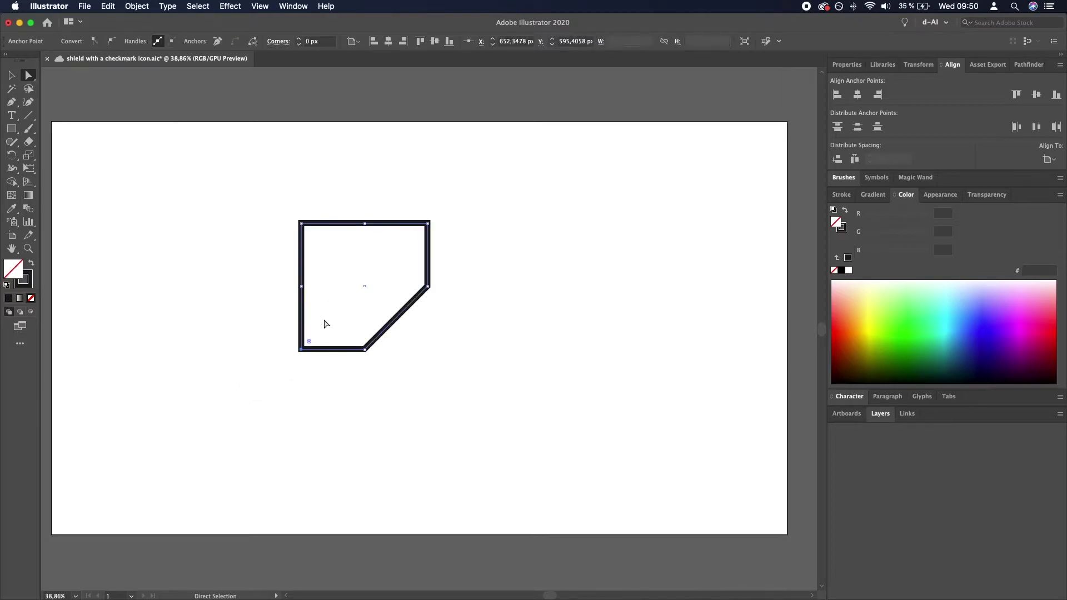
key("Delete")
left_click(318, 348)
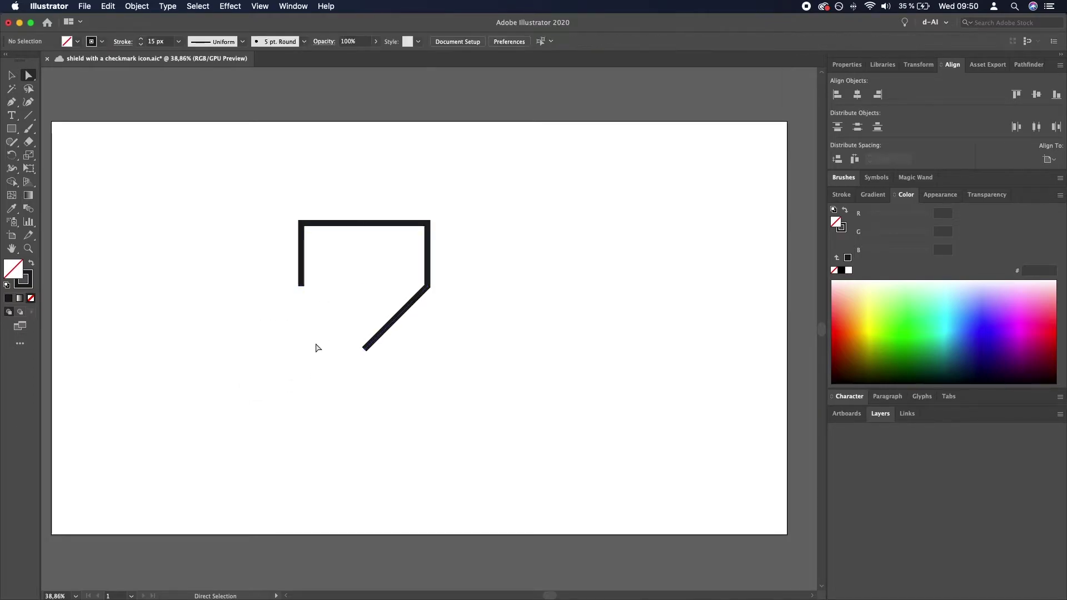
left_click_drag(268, 378, 380, 289)
key("super+a")
key("super+j")
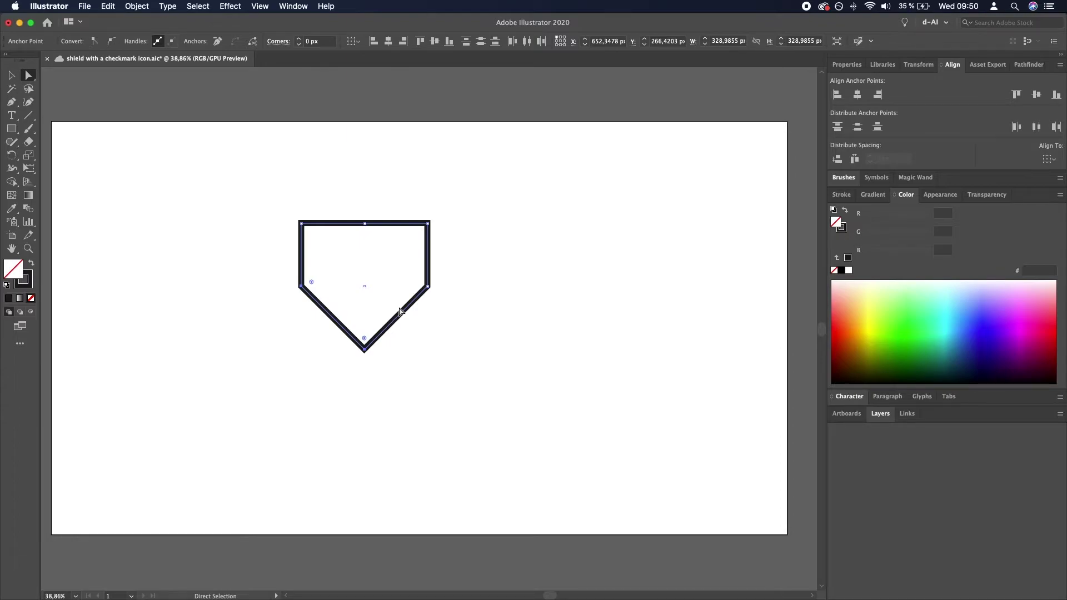
Drag a live-corner widget on the pentagon to curve its lower sides outward.
key("v")
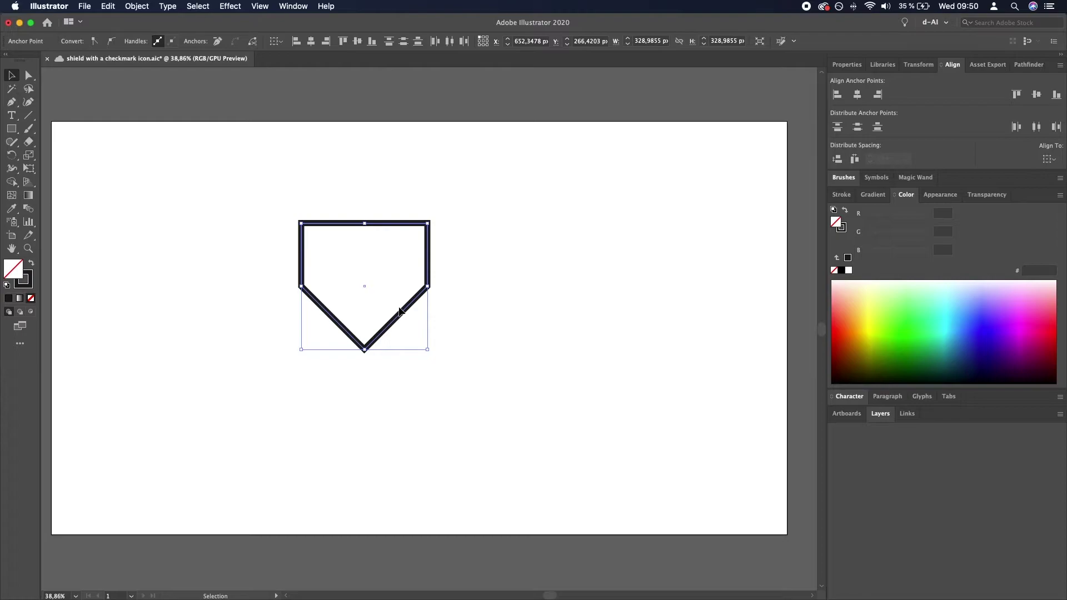
left_click(481, 311)
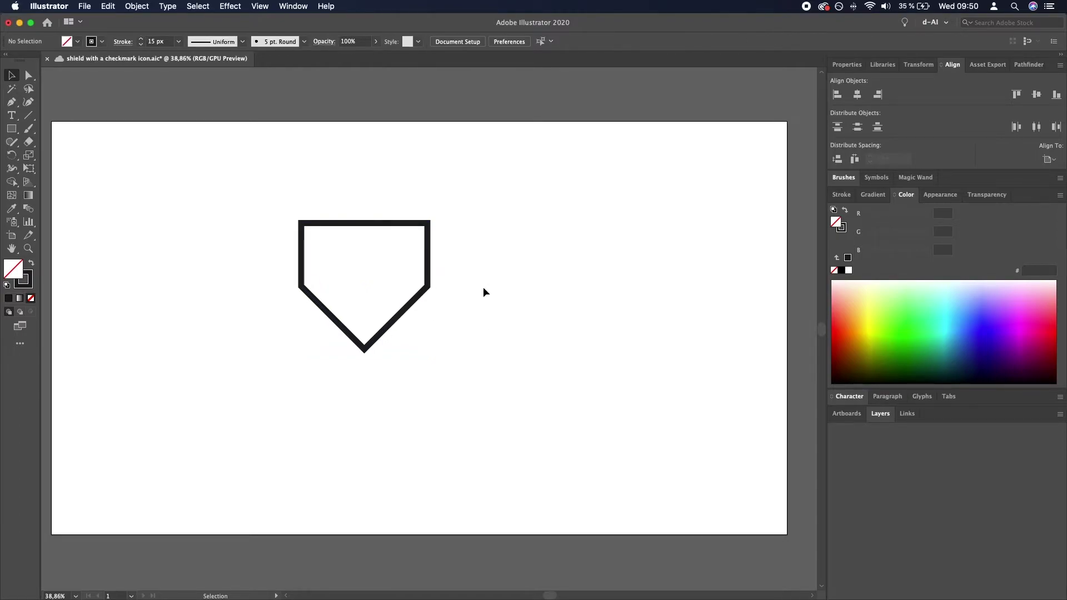
left_click(415, 301)
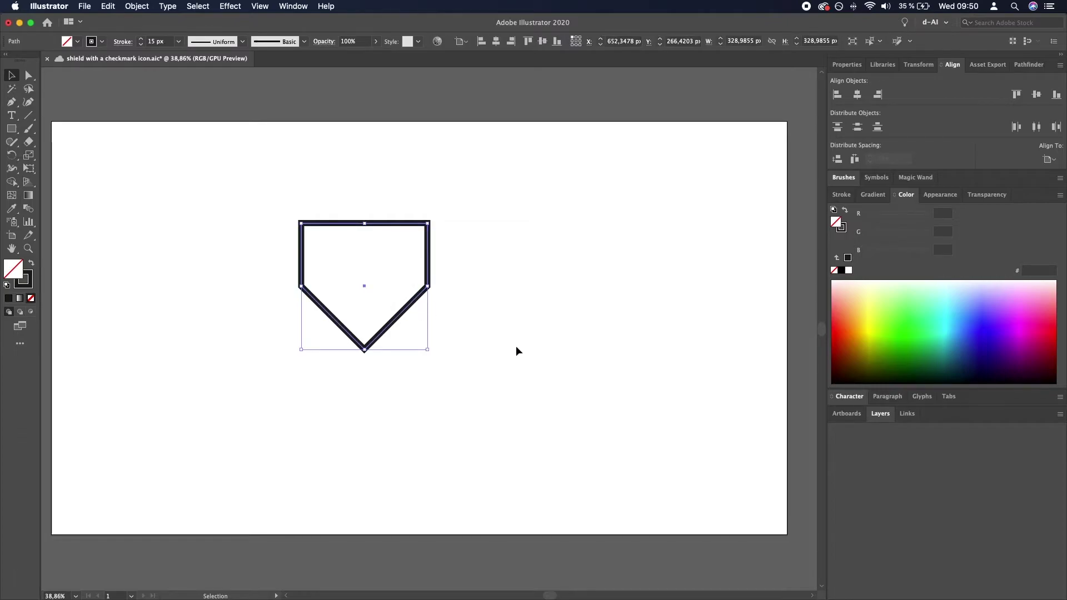
key("a")
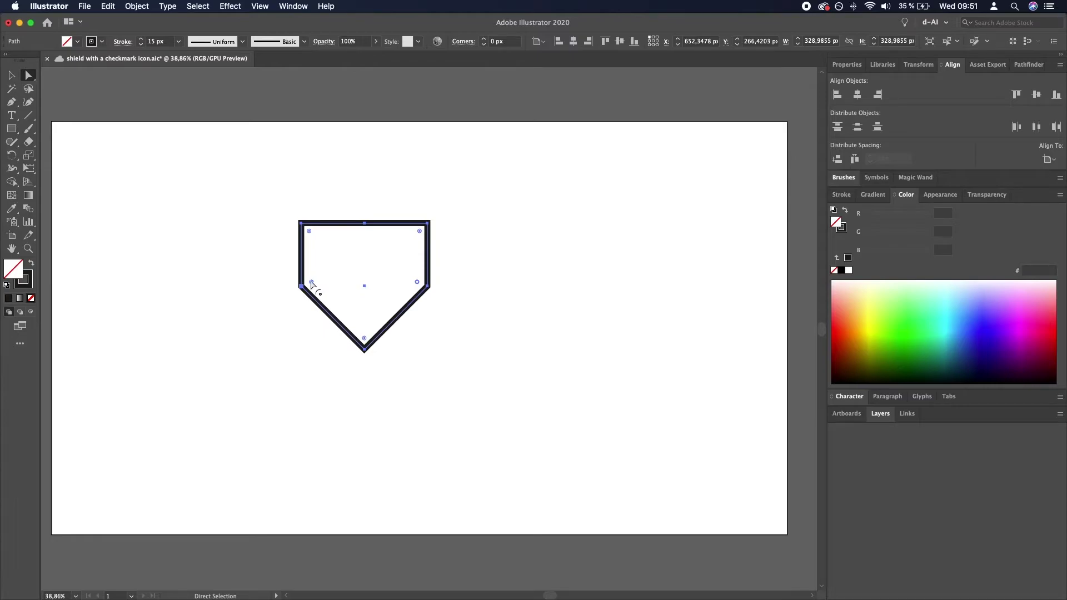
left_click_drag(311, 284, 465, 225)
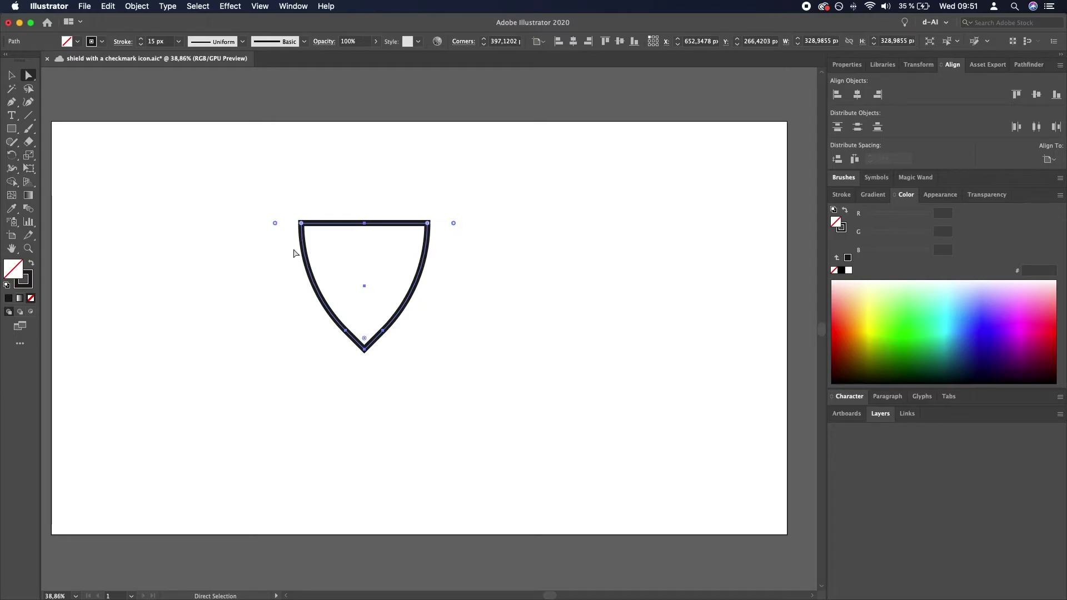
left_click(11, 75)
left_click(165, 268)
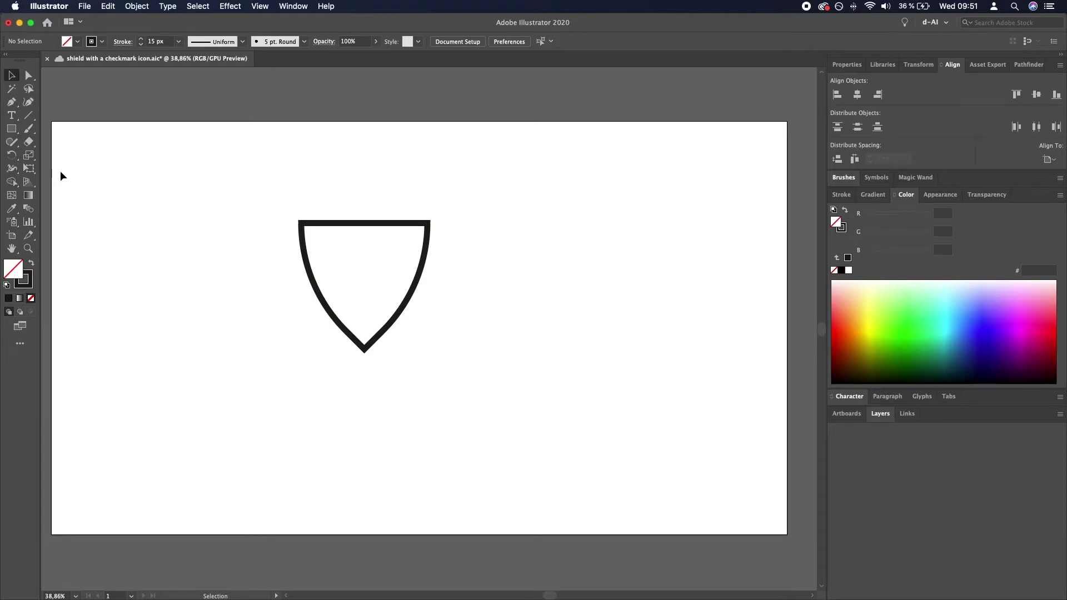
Draw a three-point checkmark with the Pen tool to the right of the shield.
left_click(13, 105)
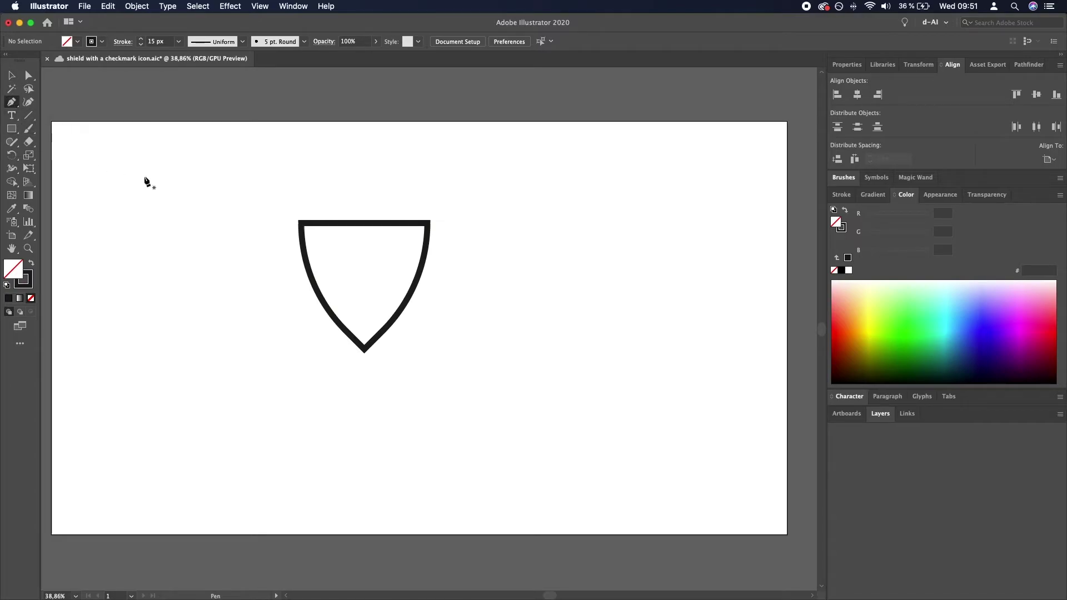
left_click(465, 274)
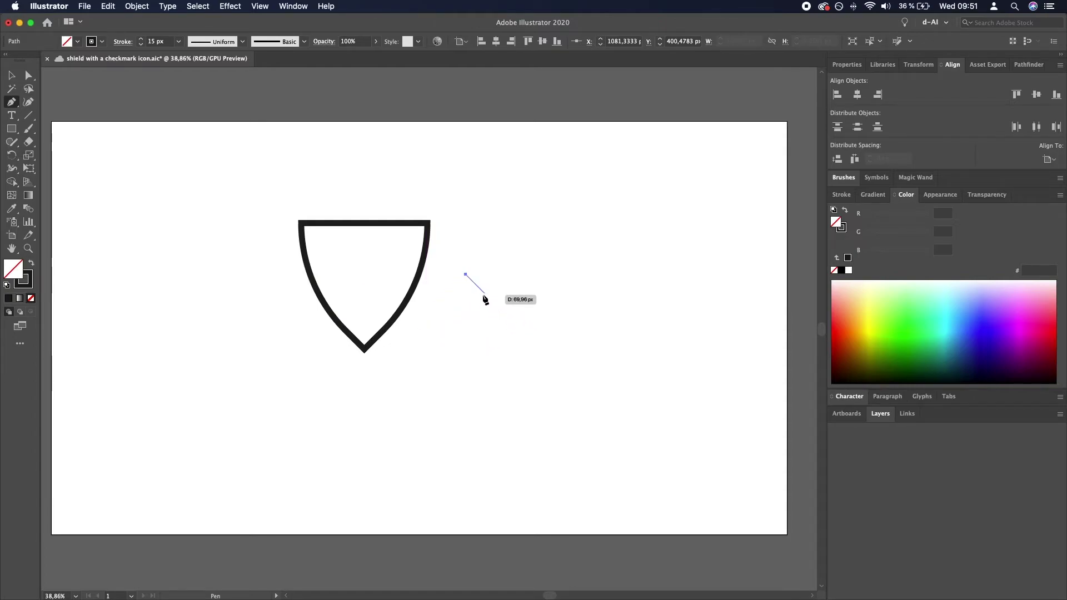
left_click(485, 293)
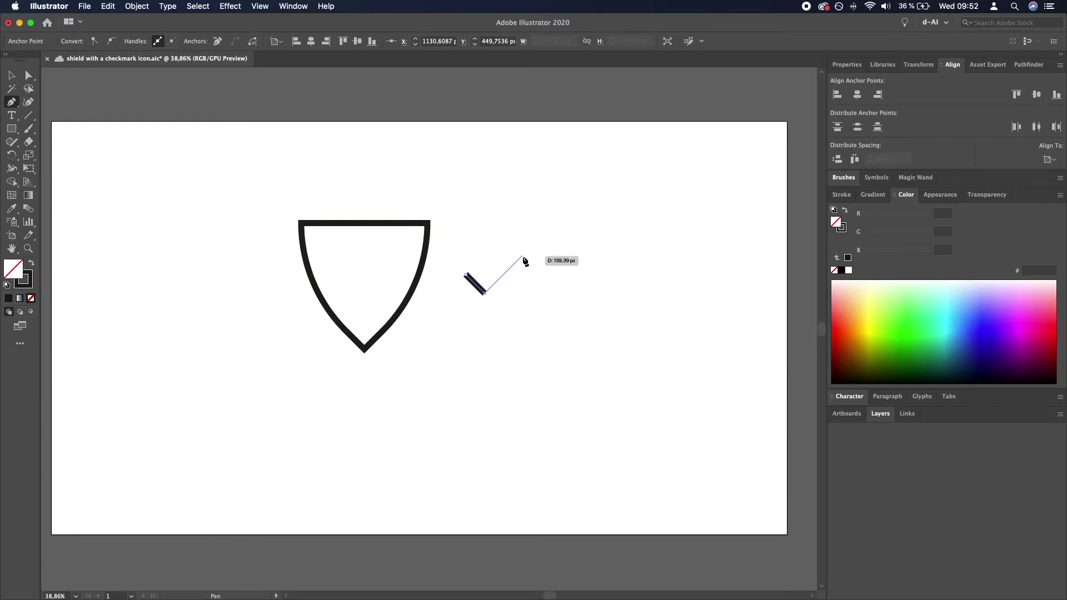
left_click(523, 257)
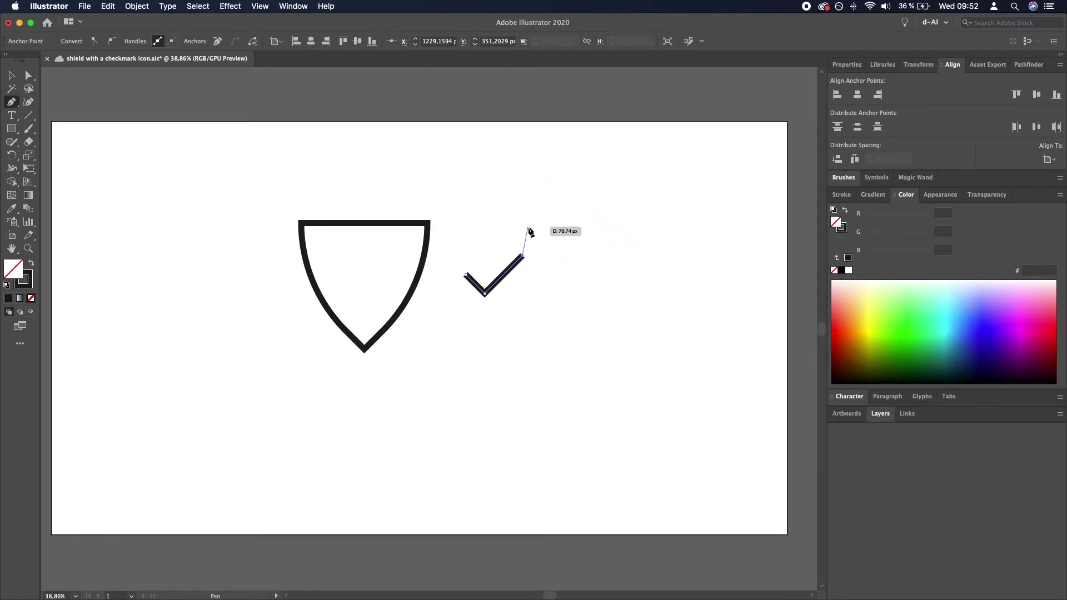
left_click(10, 76)
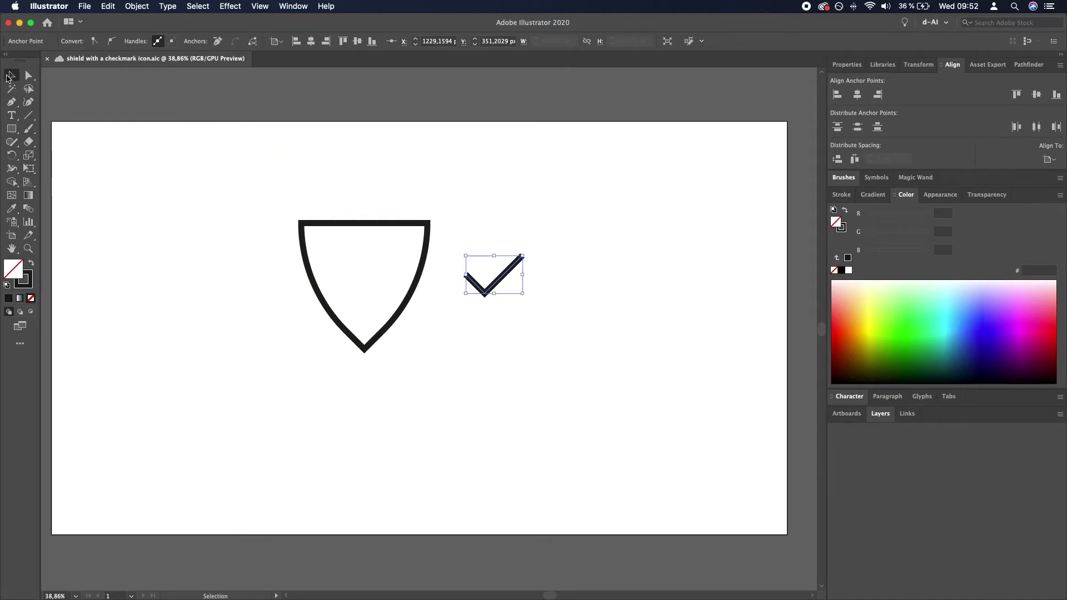
Move the checkmark into the shield and vertically align it to the shield as key object.
left_click(610, 282)
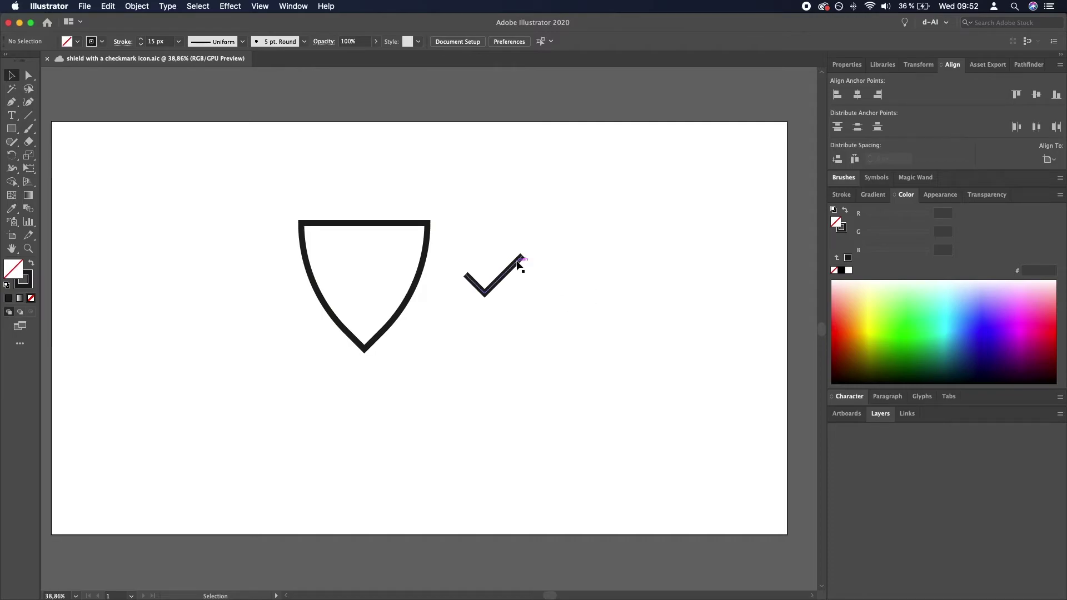
left_click_drag(513, 268, 387, 261)
left_click(441, 267)
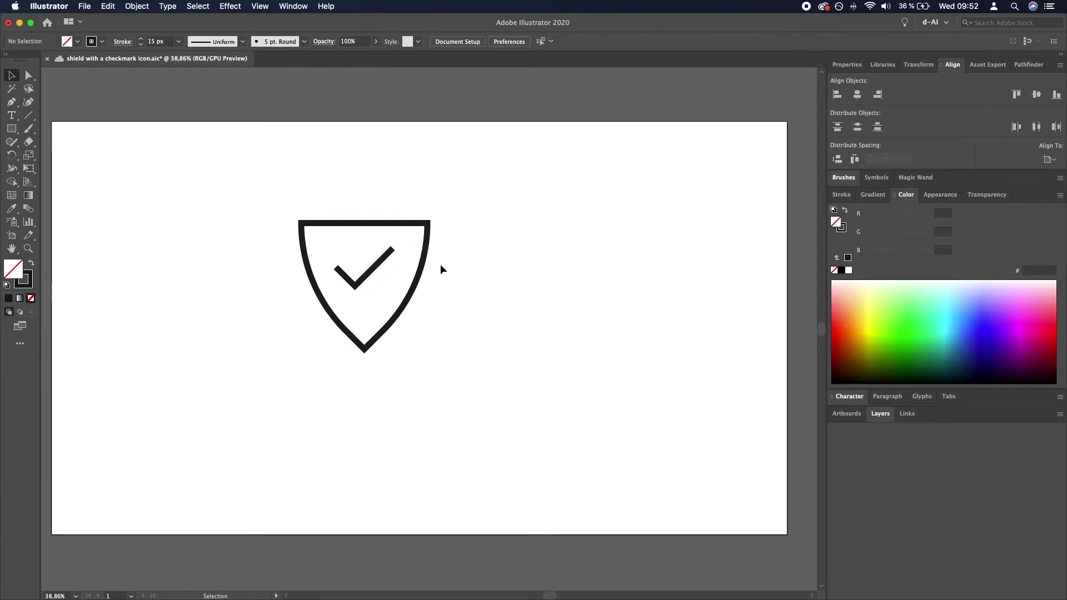
left_click(369, 257)
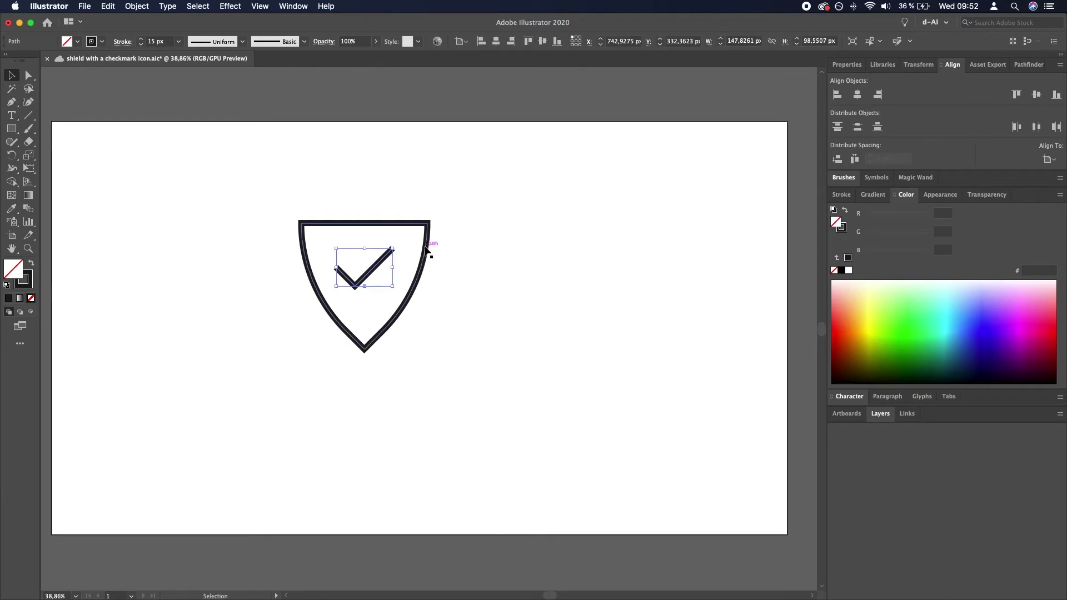
left_click(429, 245, "shift")
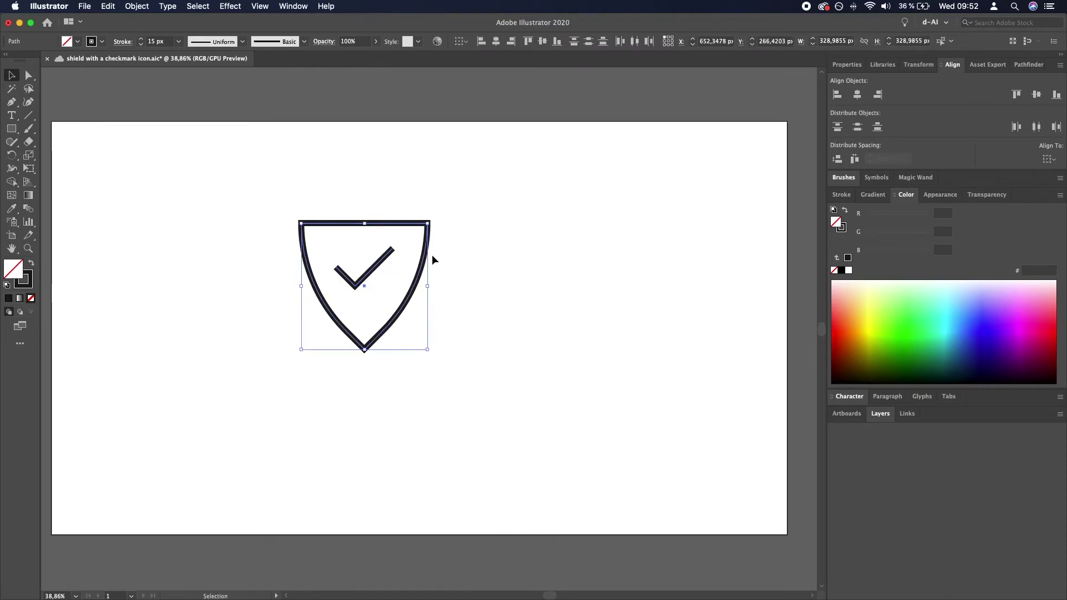
left_click(428, 262)
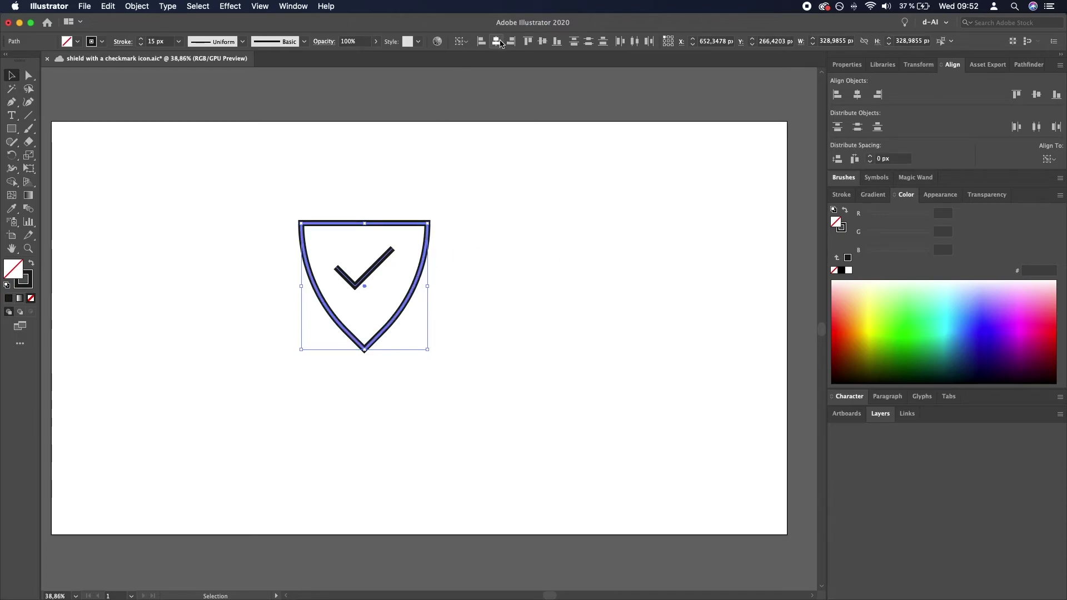
left_click(543, 41)
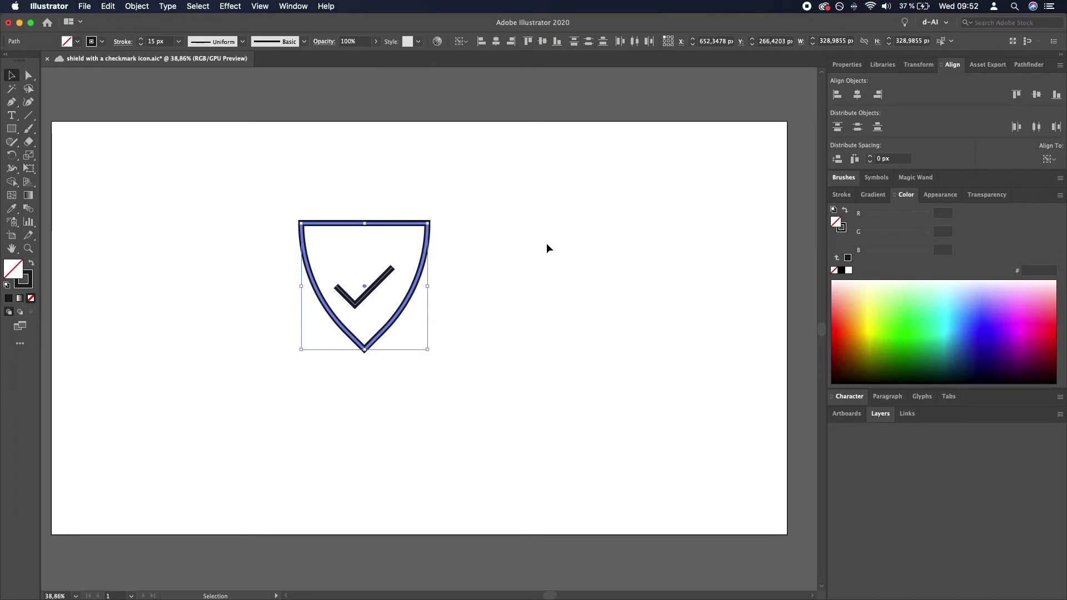
Nudge the checkmark slightly higher inside the shield, then select both paths.
left_click_drag(378, 289, 378, 275)
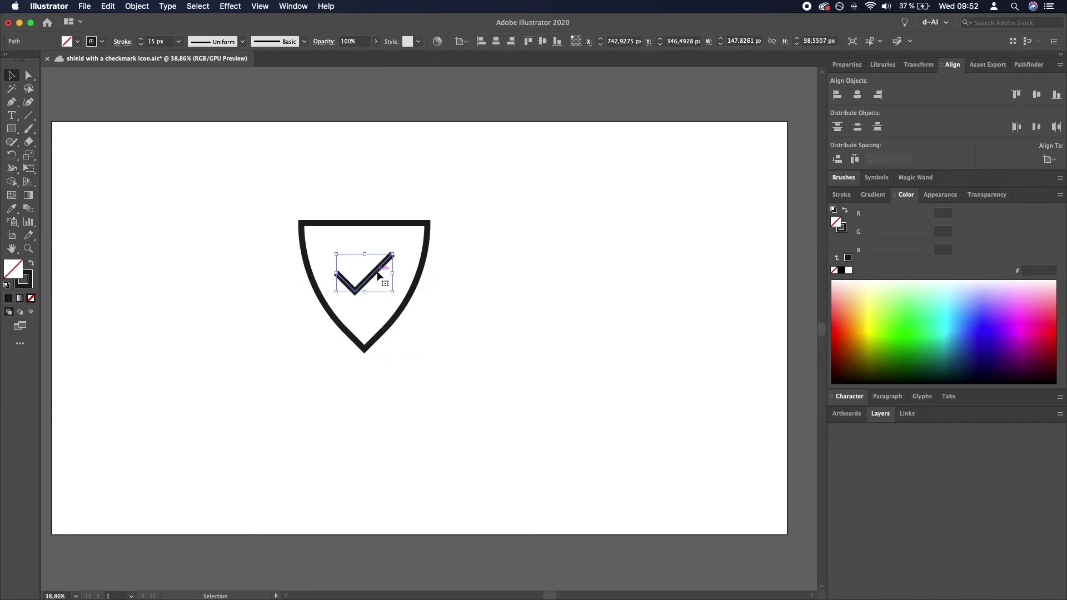
left_click(377, 274)
left_click_drag(377, 275, 381, 272)
key("Up")
key("Up")
key("Up")
key("Up")
key("Up")
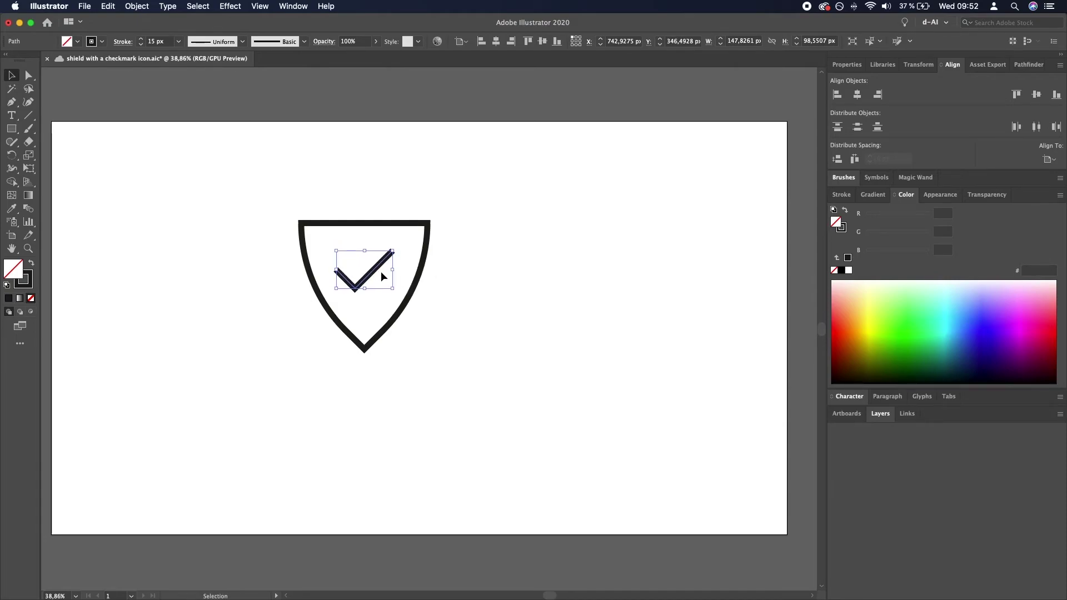
left_click(508, 315)
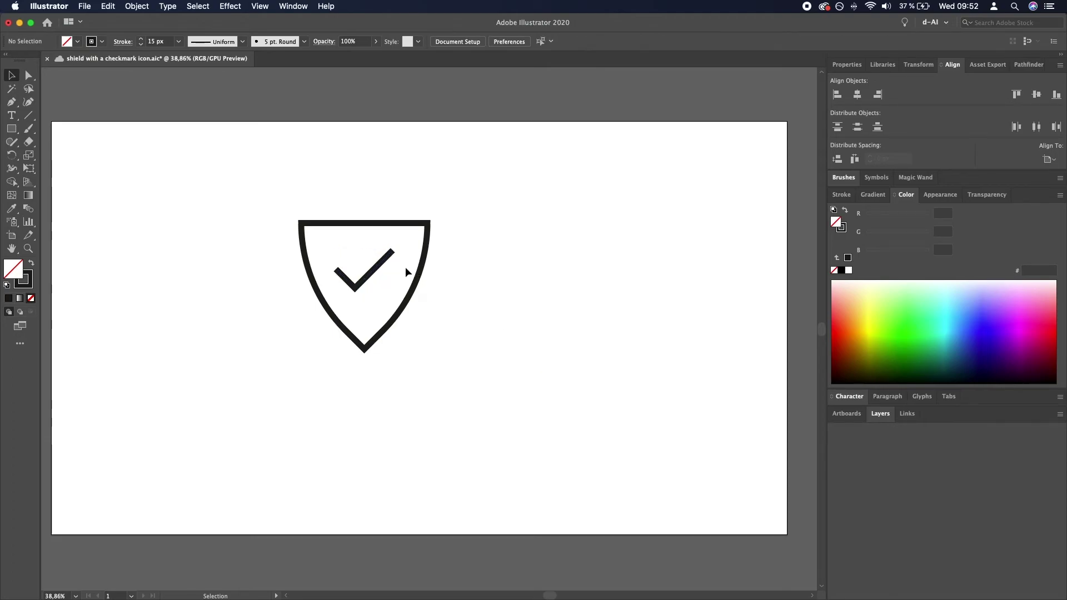
left_click(385, 260)
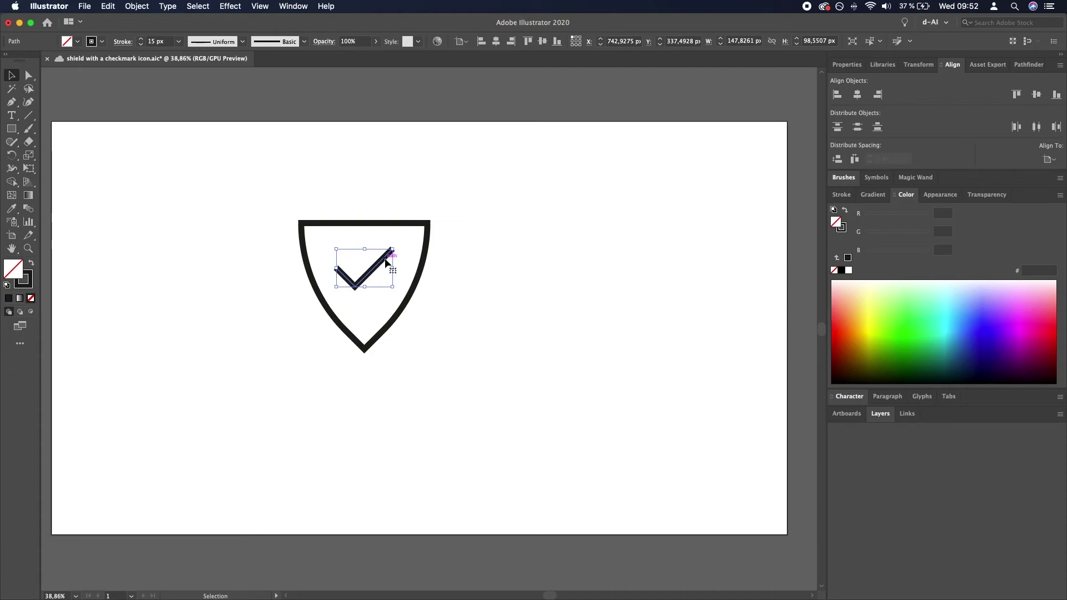
left_click(520, 303)
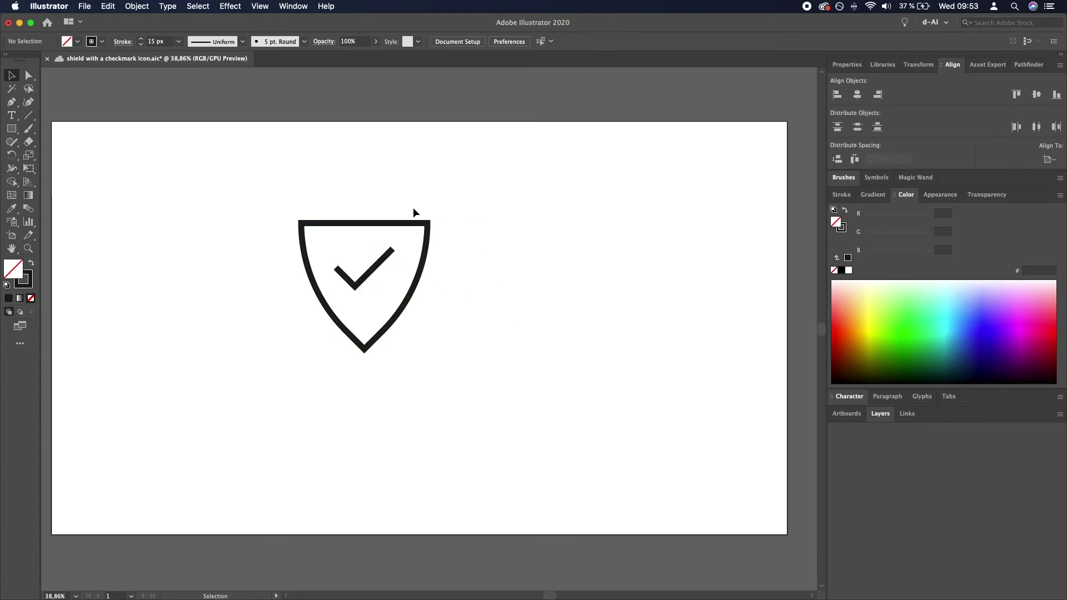
left_click_drag(485, 174, 261, 385)
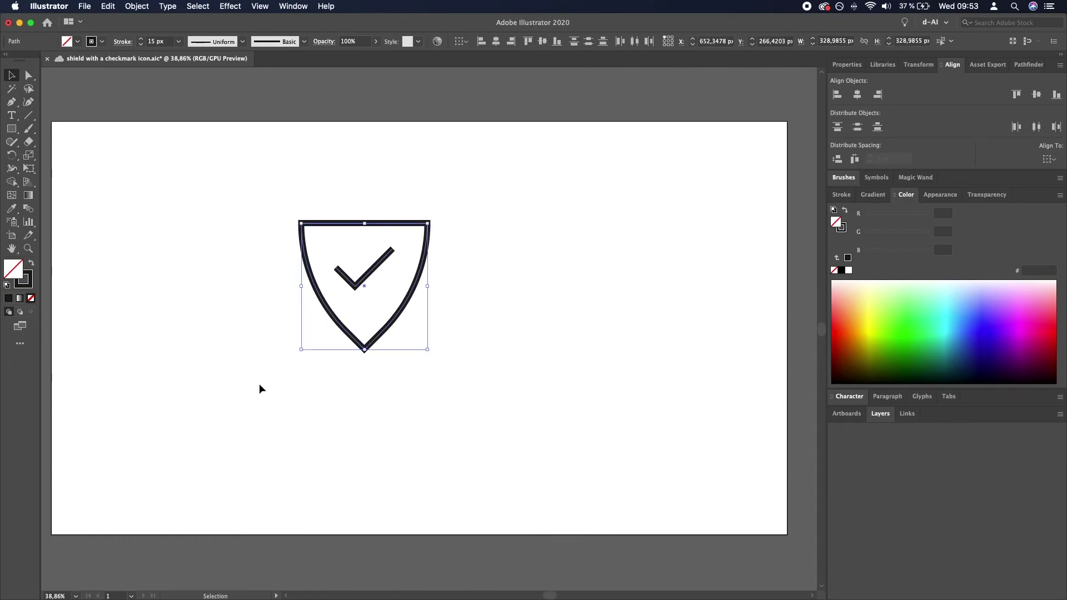
Set Round Join and Round Cap on the strokes of both the shield and checkmark.
left_click(124, 43)
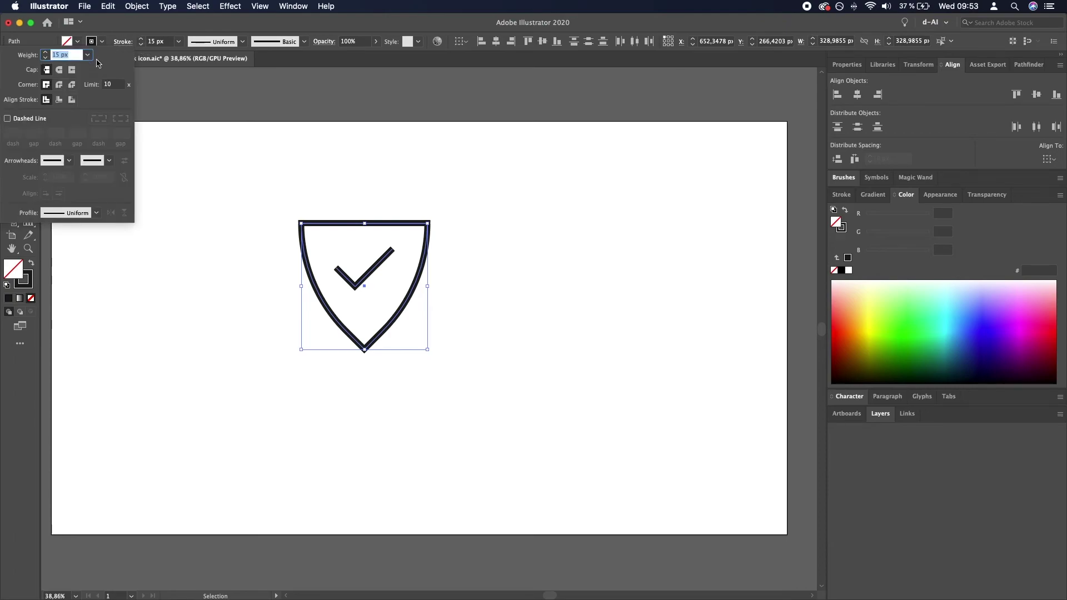
left_click(60, 86)
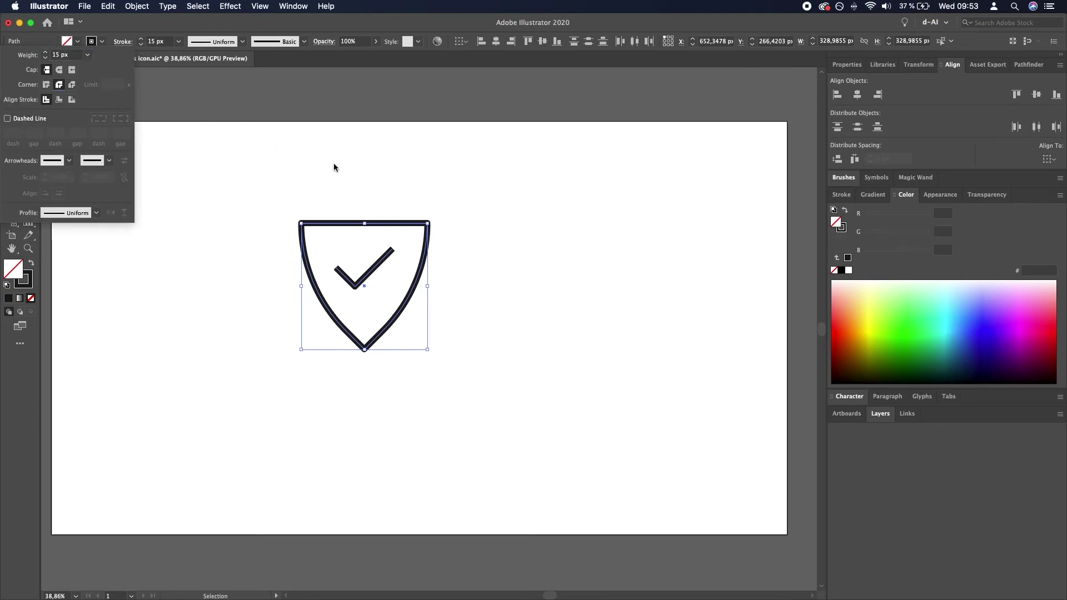
left_click(60, 70)
left_click(444, 267)
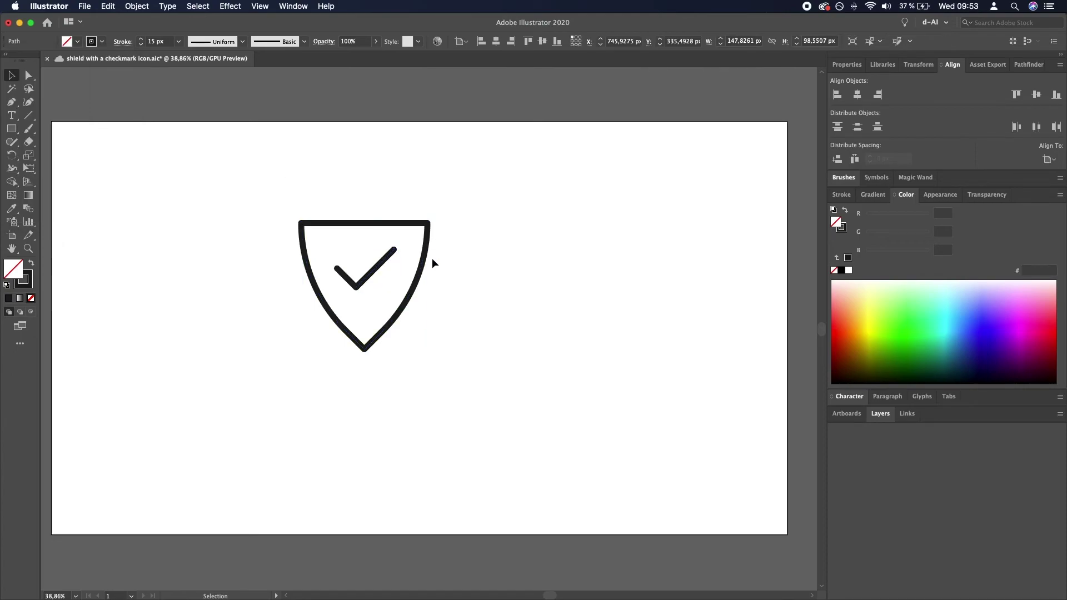
left_click(381, 272)
left_click(481, 386)
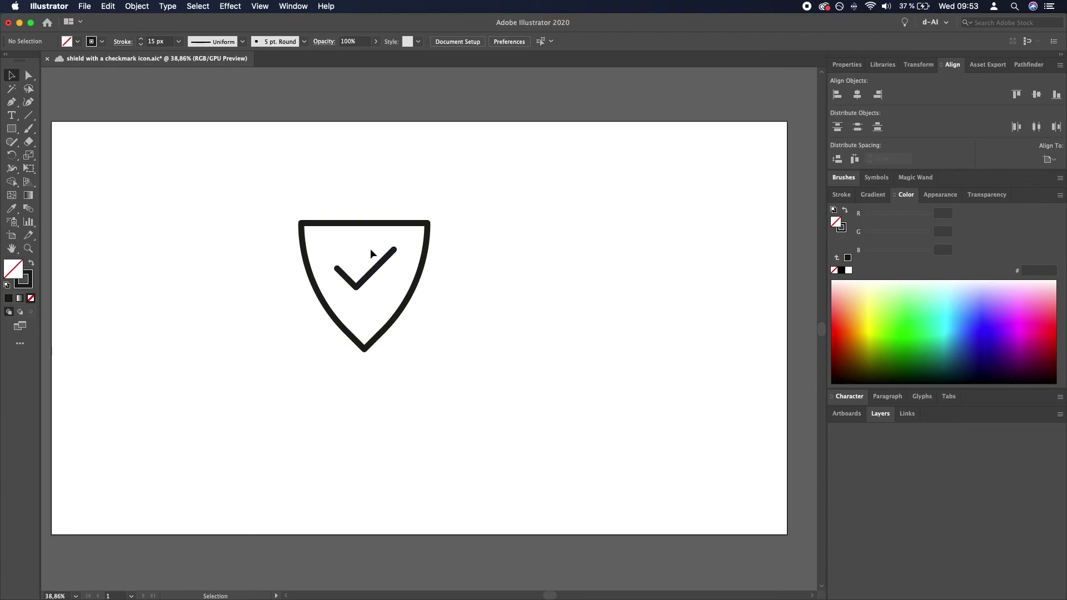
Thicken the checkmark's stroke weight to 25 px.
left_click(390, 259)
left_click(141, 39)
left_click(141, 39)
left_click(141, 38)
left_click(141, 39)
left_click(141, 38)
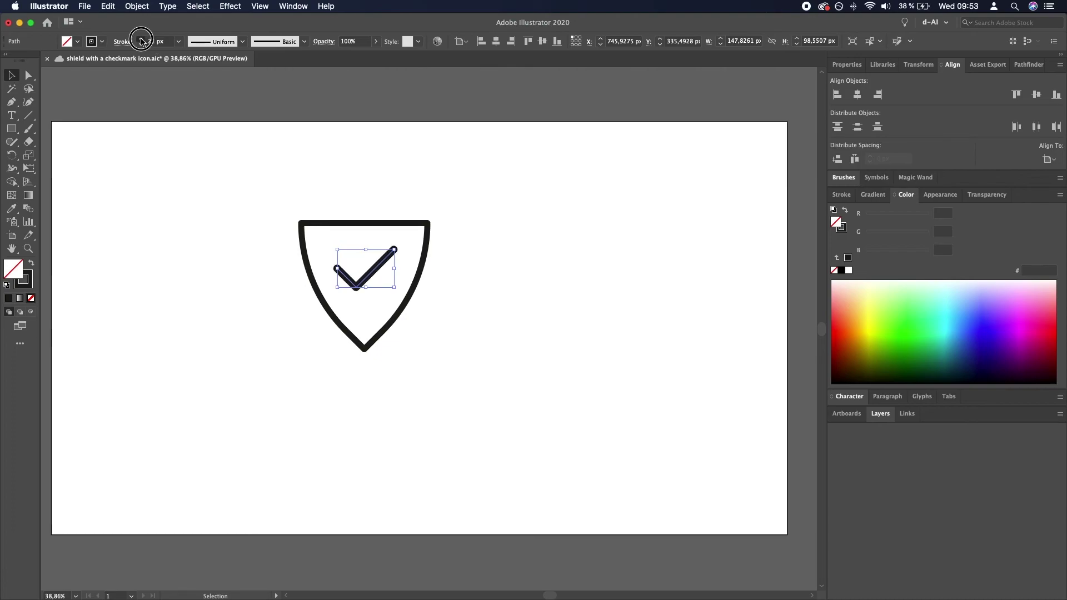
left_click(141, 39)
left_click(142, 39)
left_click(141, 39)
left_click(142, 39)
left_click(141, 39)
left_click(141, 39)
left_click(141, 45)
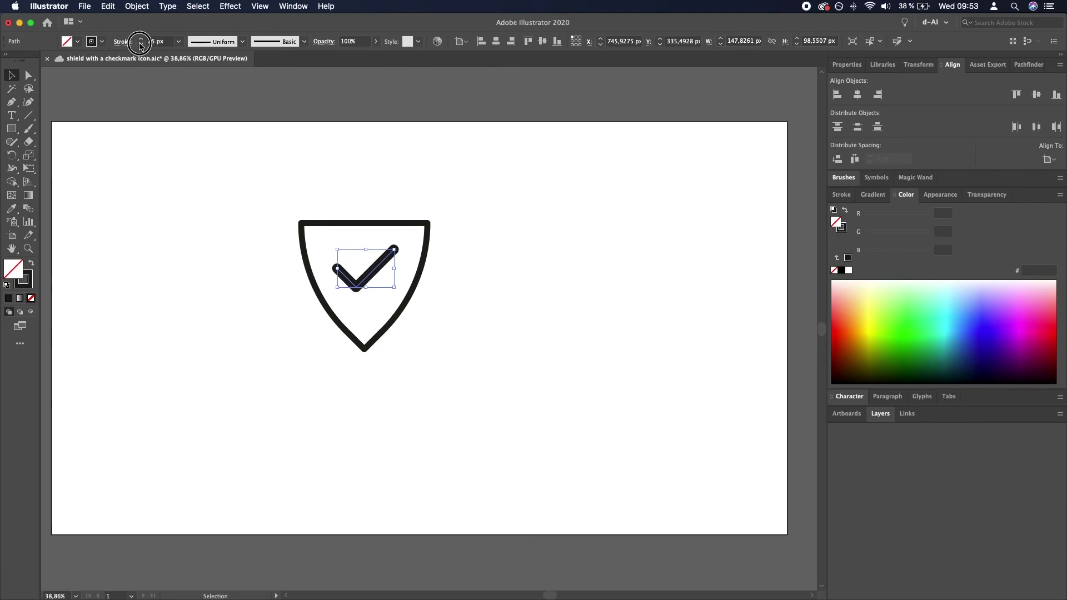
left_click(140, 45)
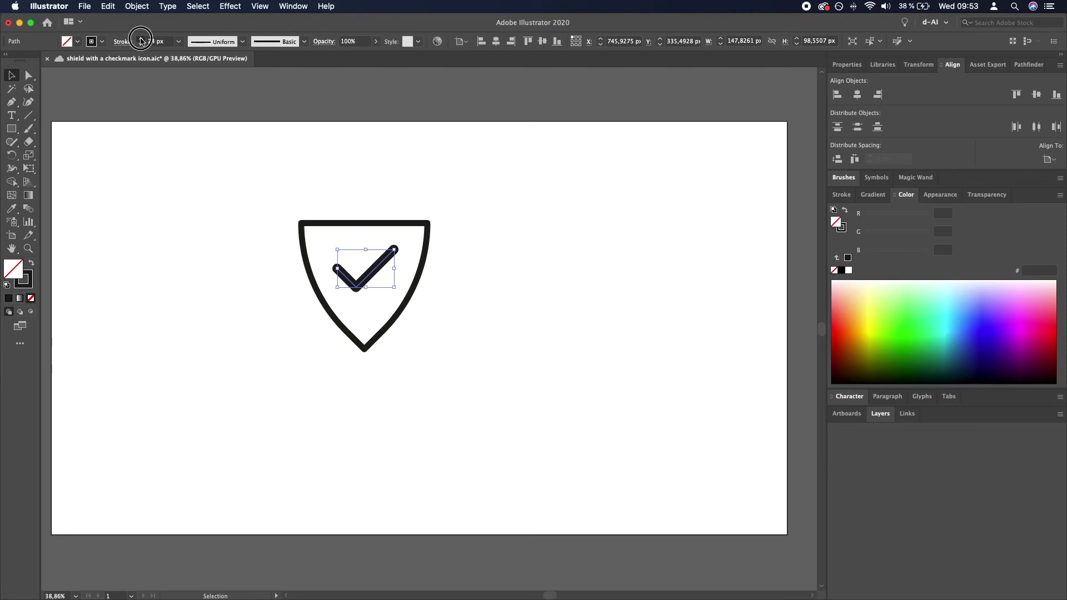
left_click(141, 39)
Set the shield outline's stroke weight to 20 px.
left_click(368, 222)
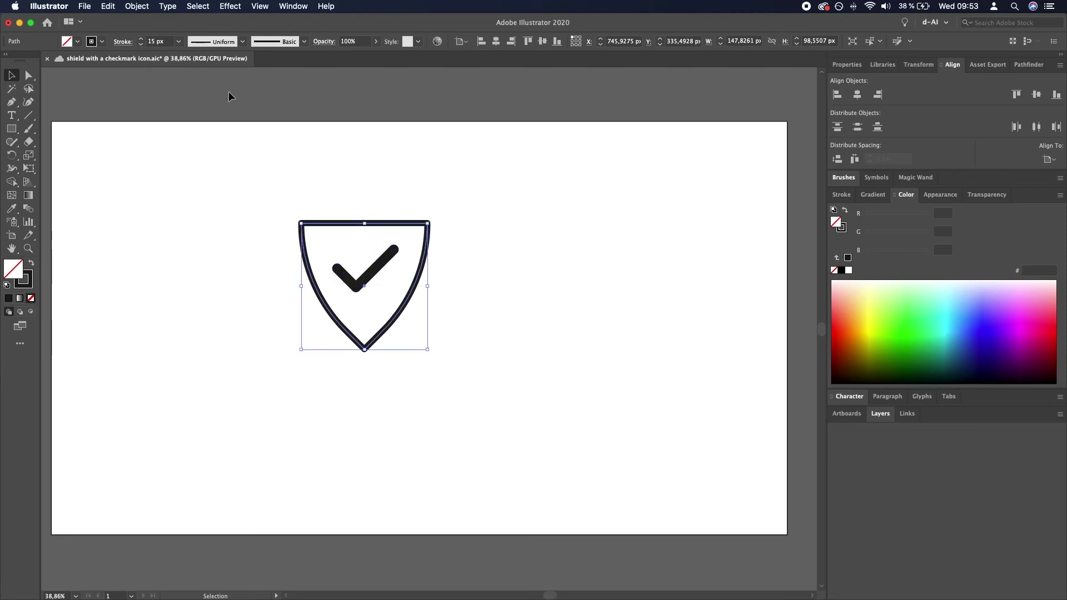
left_click(154, 41)
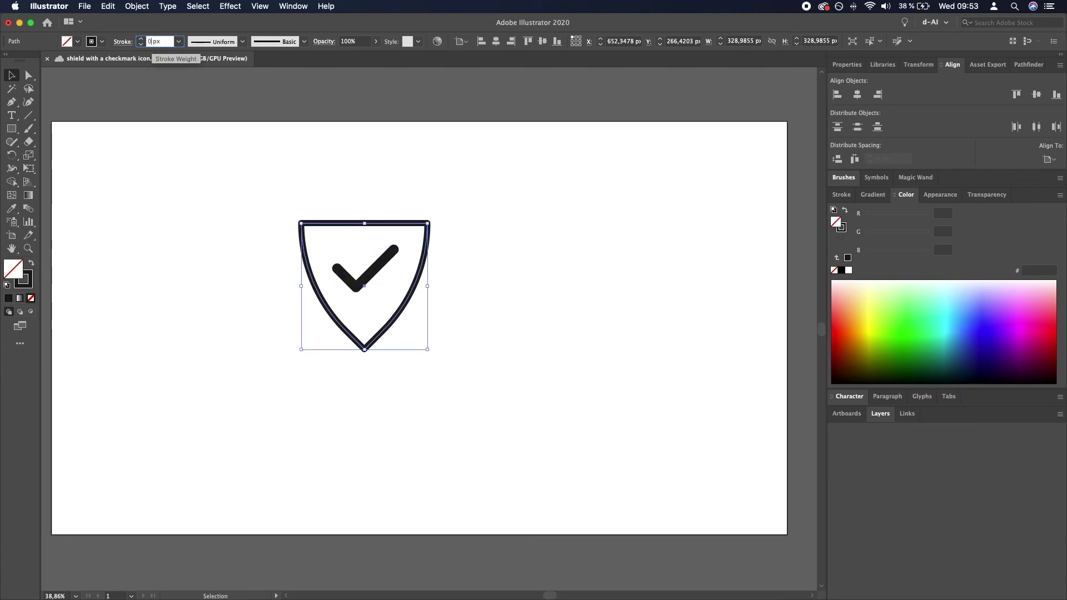
type("20")
key("Return")
left_click(482, 226)
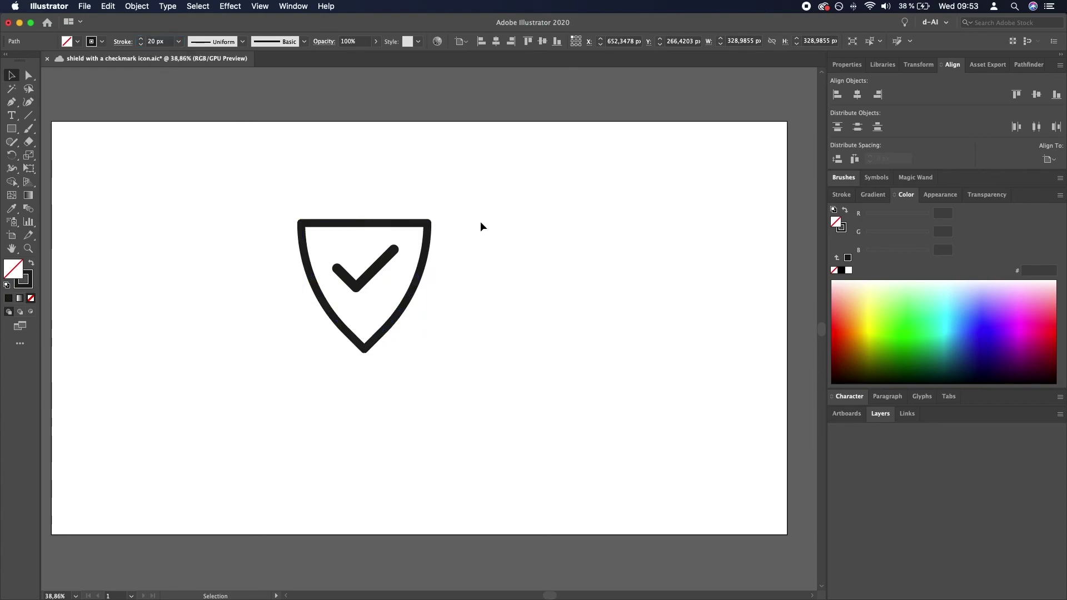
key("super+minus")
scroll(450, 228, "up", 1)
Reduce the checkmark's stroke weight to 22 px.
left_click(414, 247)
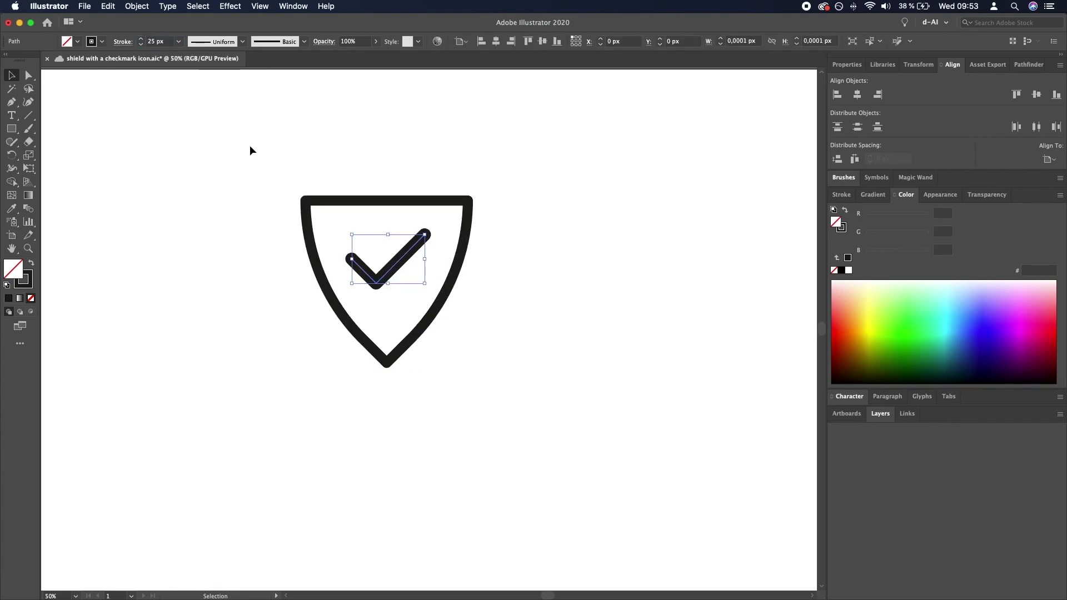
left_click(141, 45)
left_click(141, 44)
left_click(141, 44)
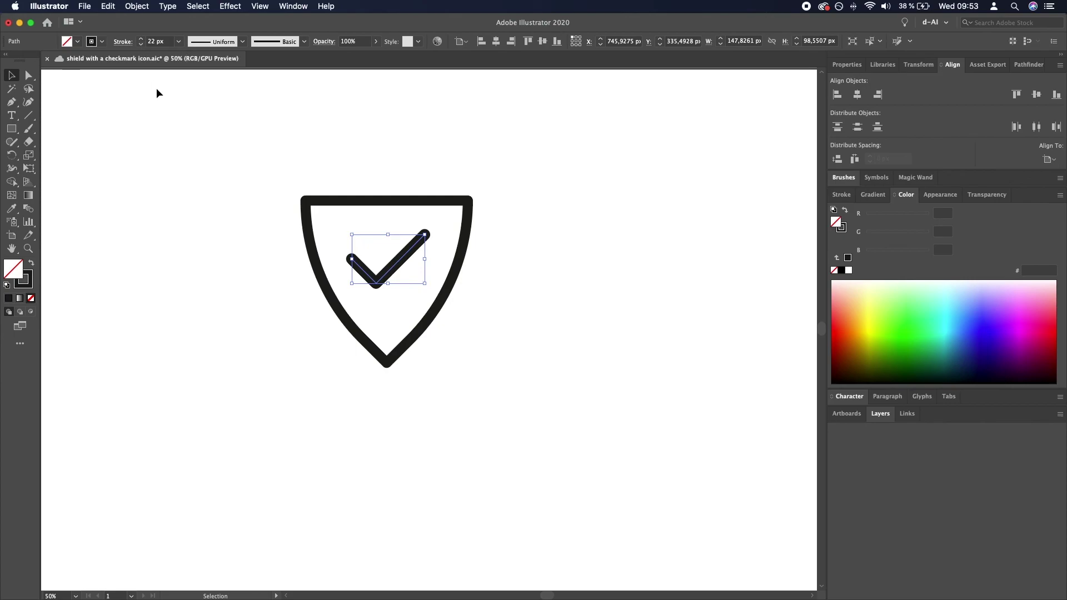
left_click(656, 332)
left_click(465, 263)
left_click(570, 275)
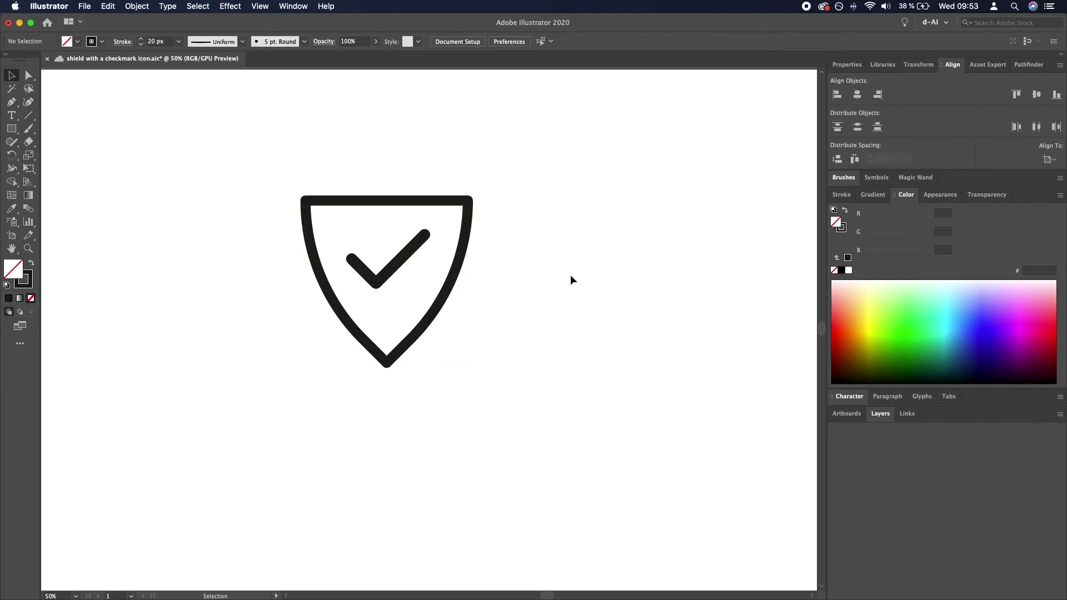
Select the shield and checkmark together and drag them to the artboard centre.
scroll(568, 273, "down", 3)
scroll(568, 274, "up", 2)
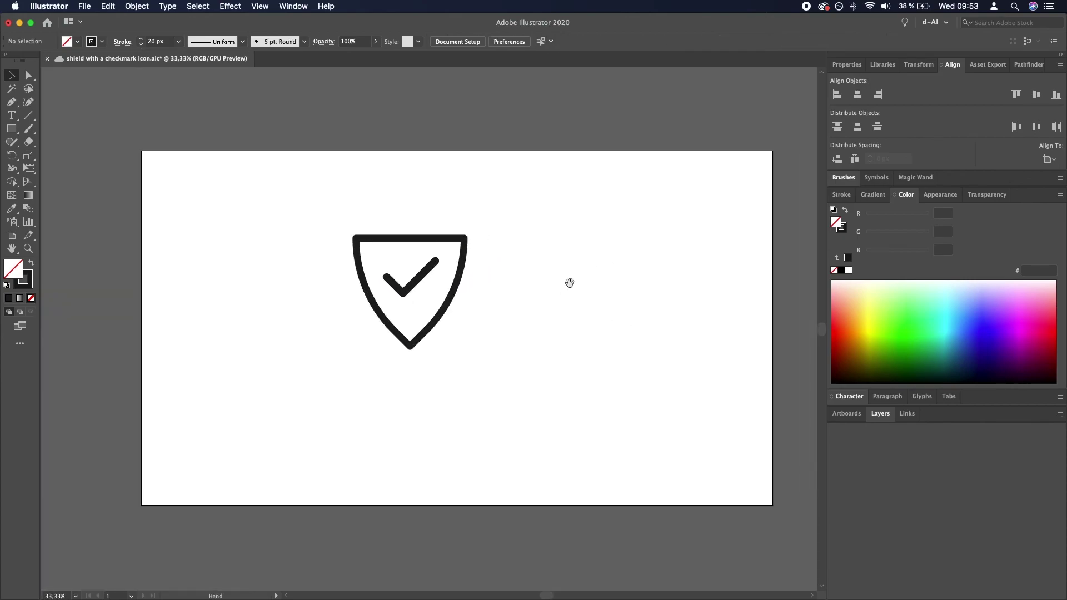
left_click_drag(503, 358, 333, 237)
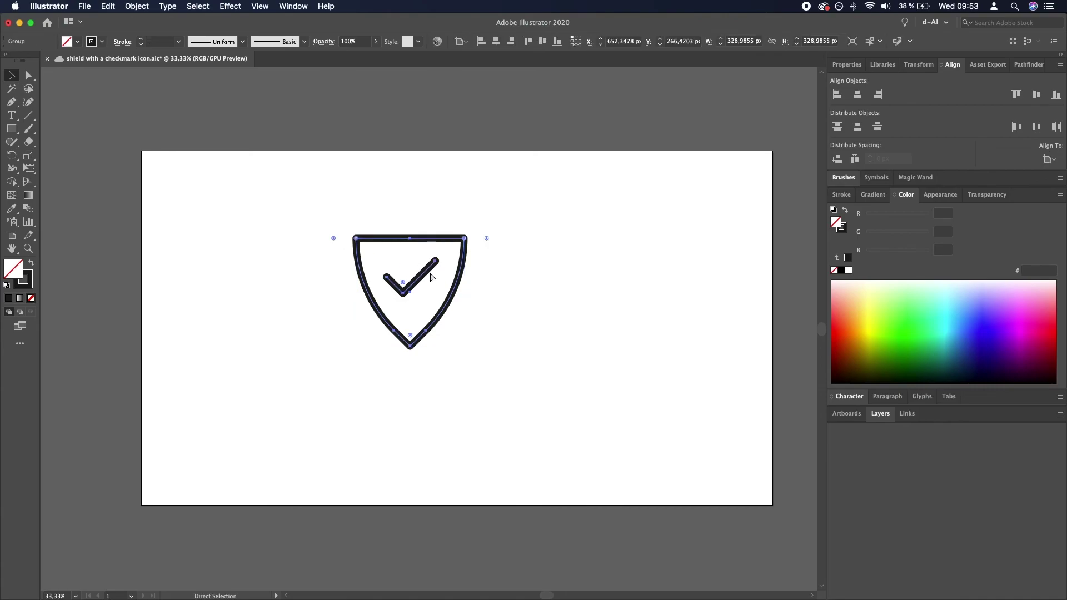
left_click(591, 317)
left_click_drag(414, 290, 452, 314)
left_click(552, 314)
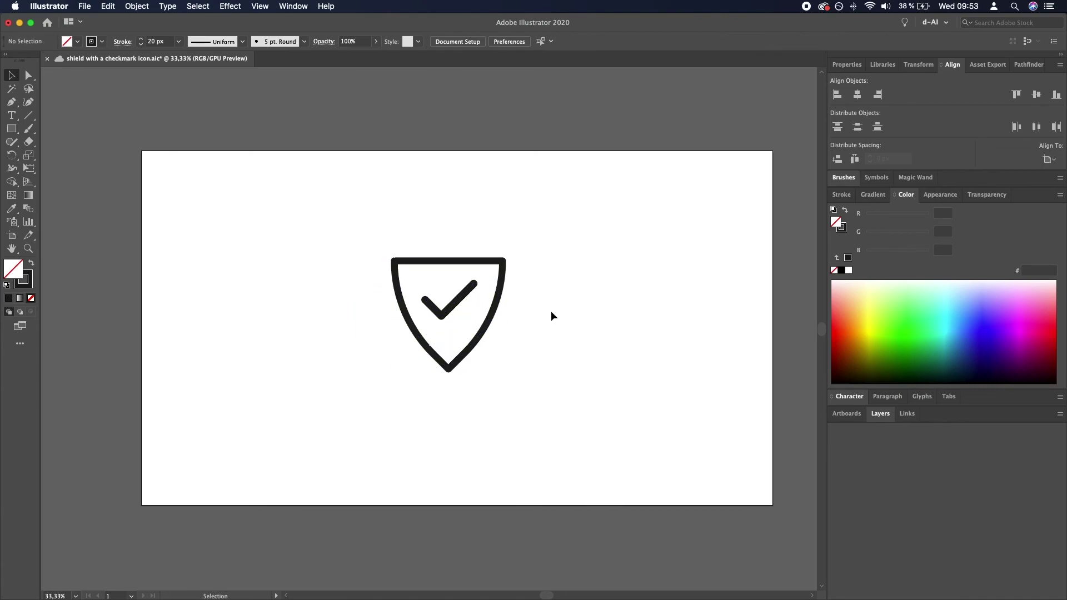